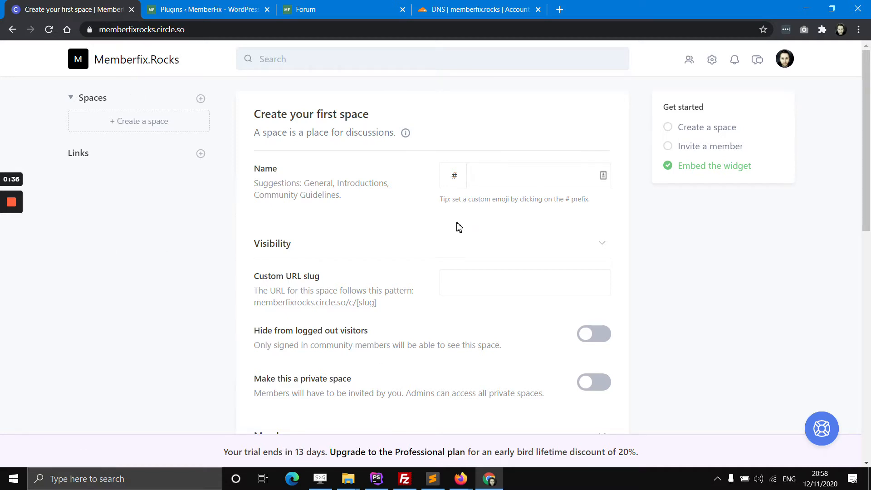
Set the community's brand color to #388A1E in the general settings.
{"action": "left_click", "coordinate": [712, 59]}
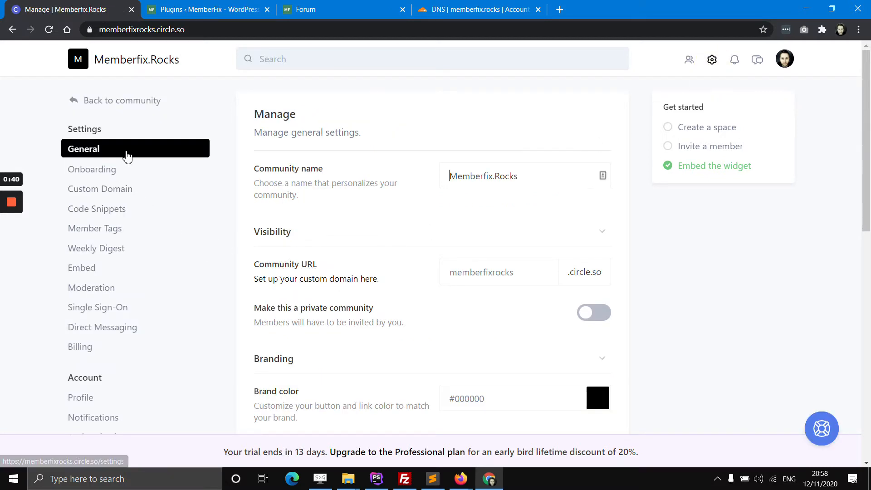
{"action": "scroll", "coordinate": [464, 234], "scroll_direction": "down", "scroll_amount": 2}
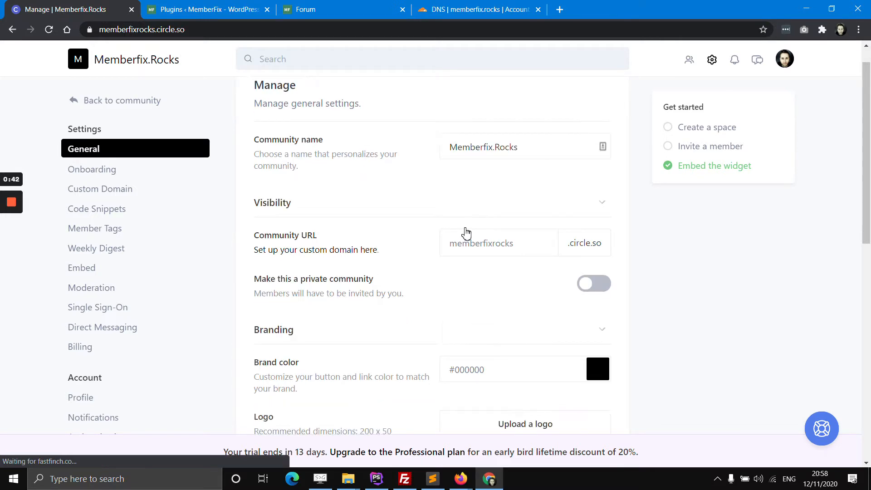
{"action": "scroll", "coordinate": [468, 237], "scroll_direction": "down", "scroll_amount": 1}
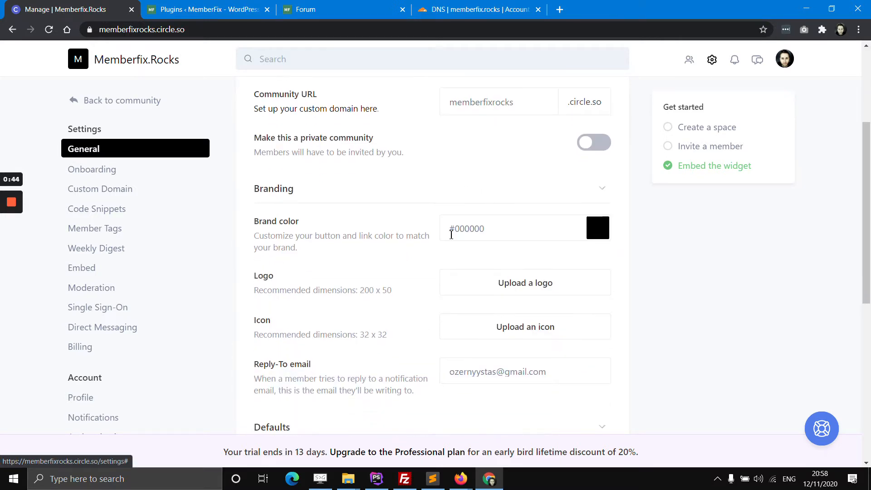
{"action": "key", "text": "alt+Tab"}
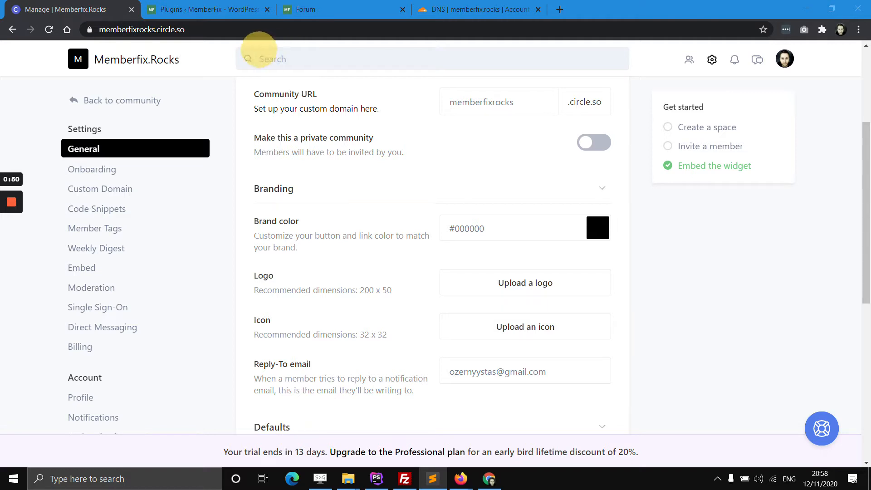
{"action": "triple_click", "coordinate": [473, 227]}
{"action": "type", "text": "#388A1E"}
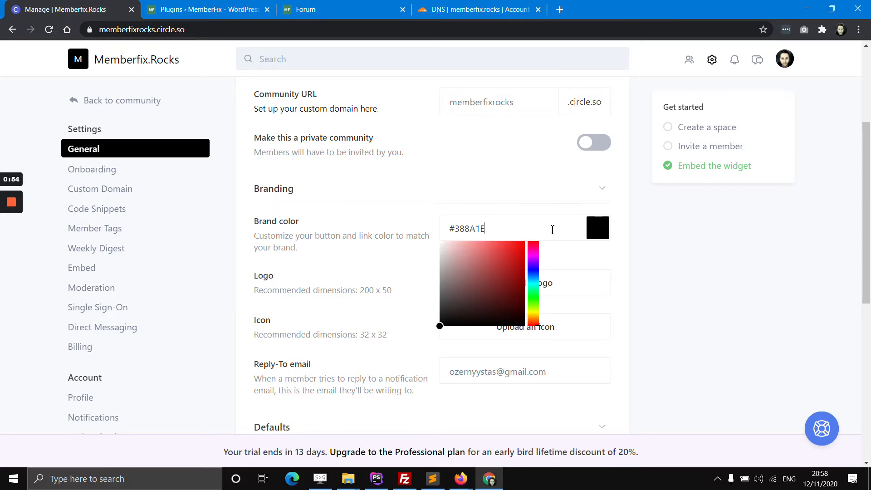
{"action": "left_click", "coordinate": [630, 255]}
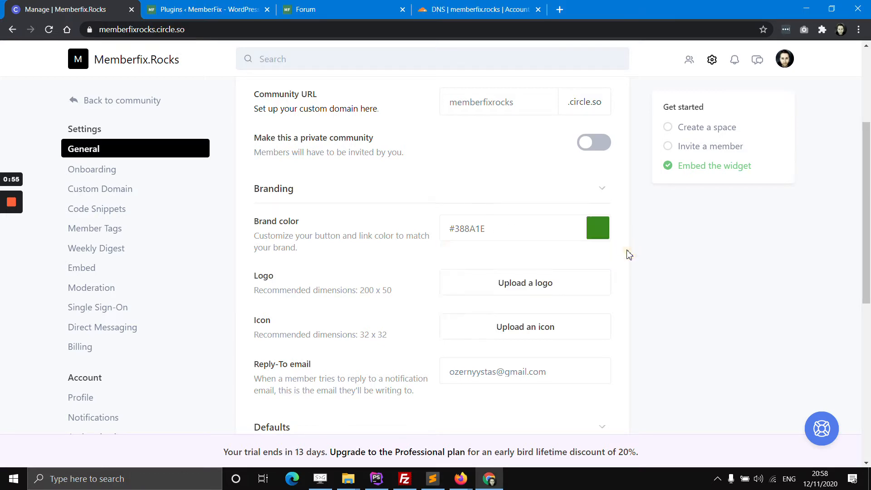
Upload the image mermberfix_logo_x200 from the memberfix folder as the community logo.
{"action": "left_click", "coordinate": [572, 290]}
{"action": "left_click", "coordinate": [224, 117]}
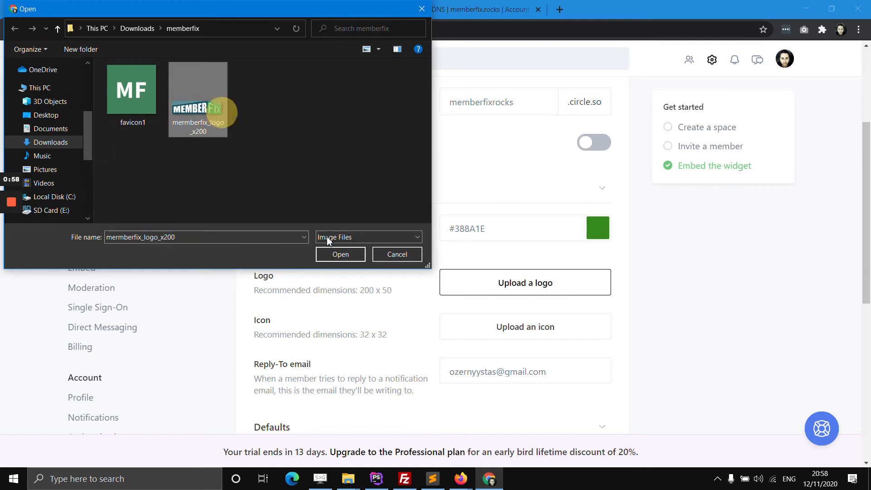
{"action": "left_click", "coordinate": [340, 254]}
Upload the image favicon1 as the community icon and save the general settings.
{"action": "scroll", "coordinate": [425, 326], "scroll_direction": "down", "scroll_amount": 3}
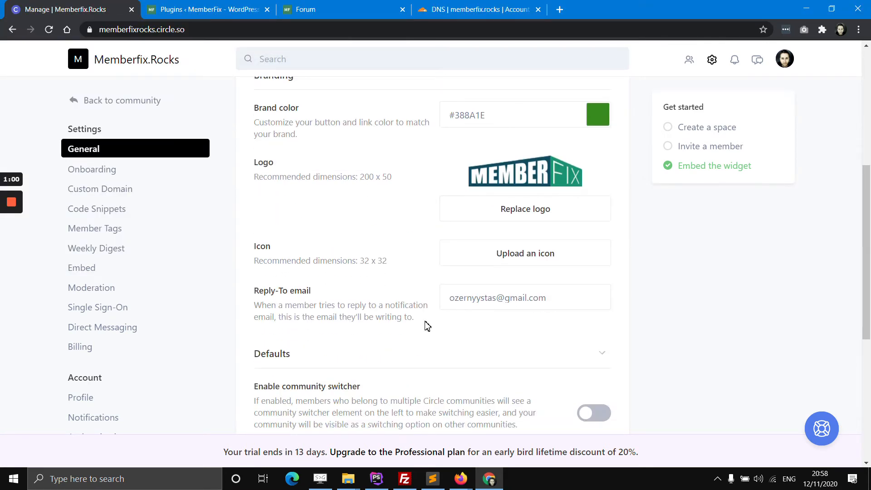
{"action": "left_click", "coordinate": [482, 256]}
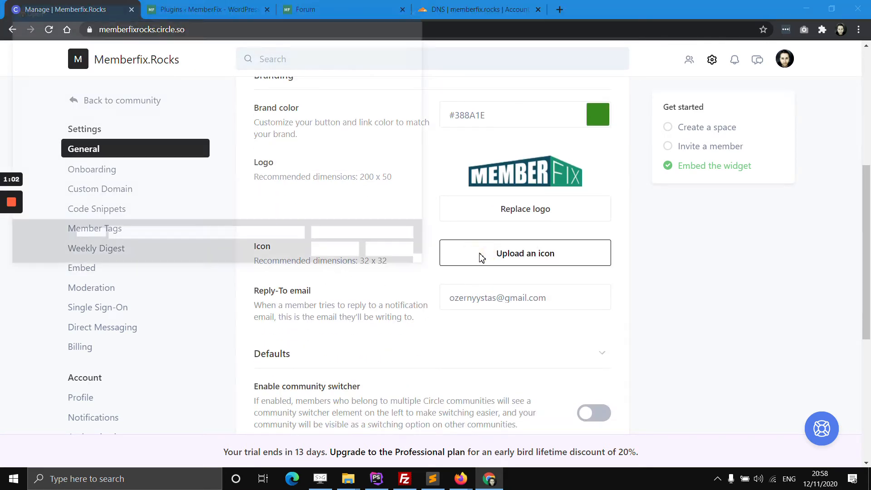
{"action": "left_click", "coordinate": [135, 97]}
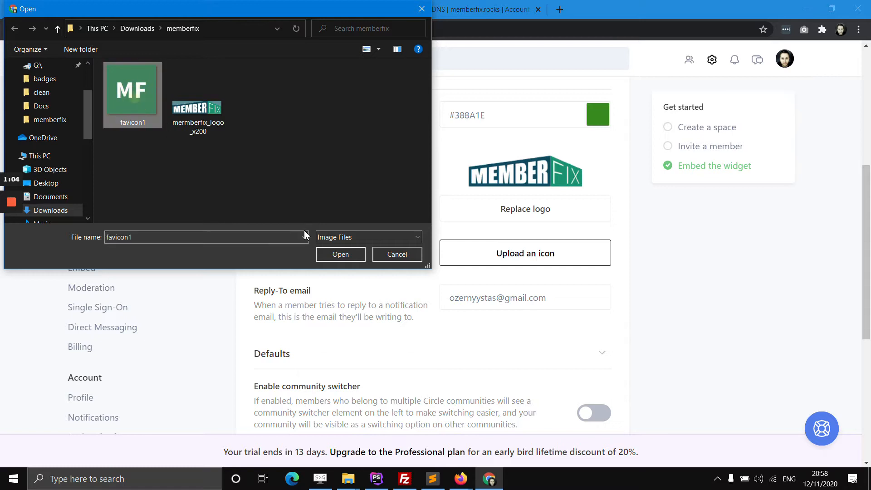
{"action": "left_click", "coordinate": [349, 256]}
{"action": "scroll", "coordinate": [352, 264], "scroll_direction": "down", "scroll_amount": 3}
{"action": "scroll", "coordinate": [352, 264], "scroll_direction": "down", "scroll_amount": 6}
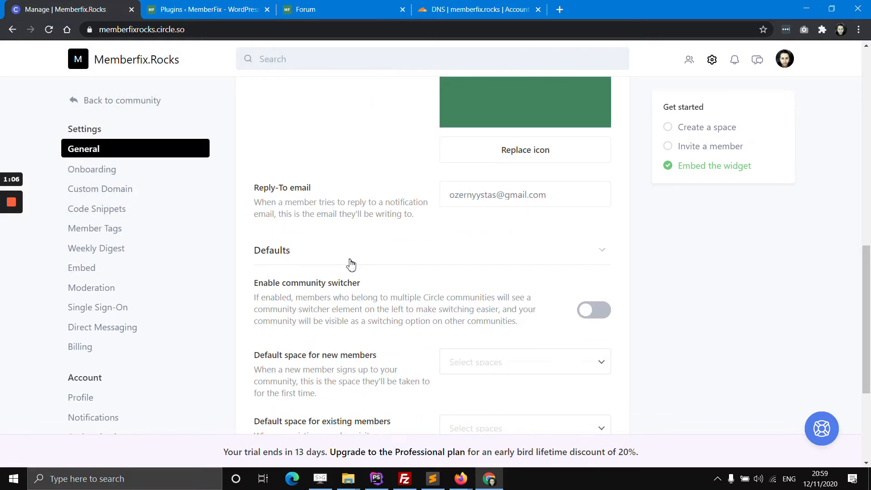
{"action": "scroll", "coordinate": [352, 264], "scroll_direction": "down", "scroll_amount": 1}
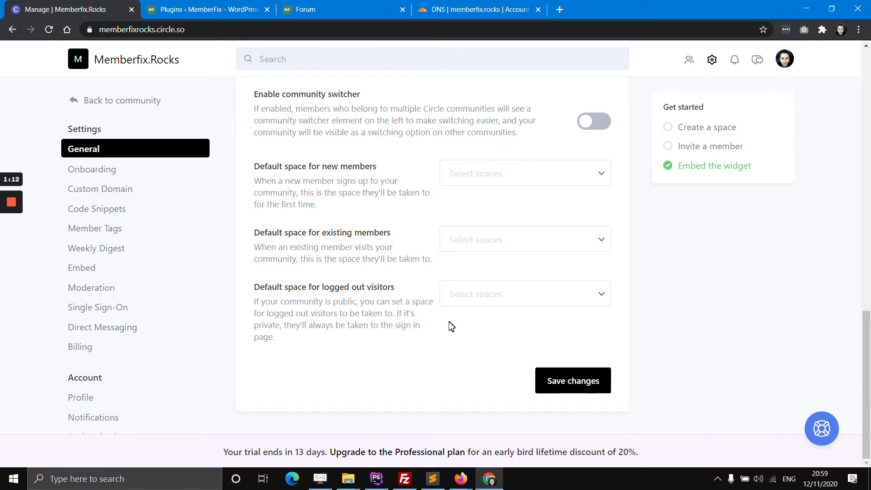
{"action": "left_click", "coordinate": [579, 385]}
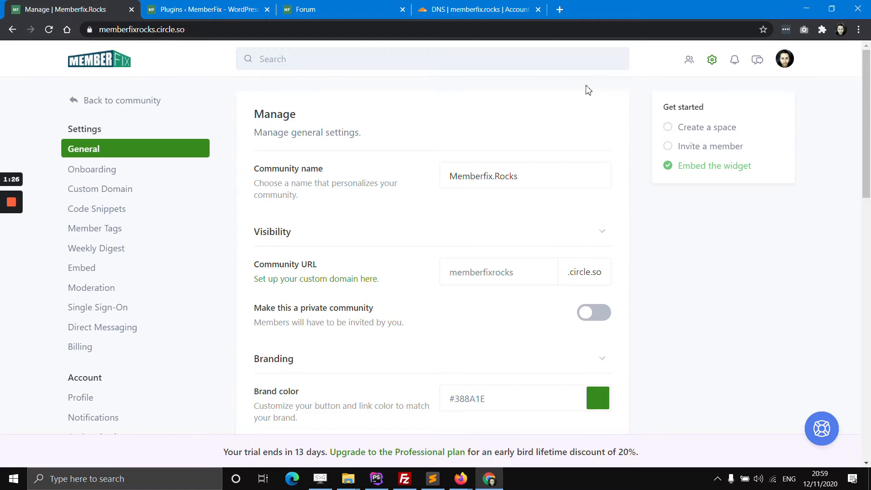
Paste the navigation bar's style block, with #388A1E background, 129px header height and 100px body top padding, into the community's head code snippets.
{"action": "left_click", "coordinate": [141, 222]}
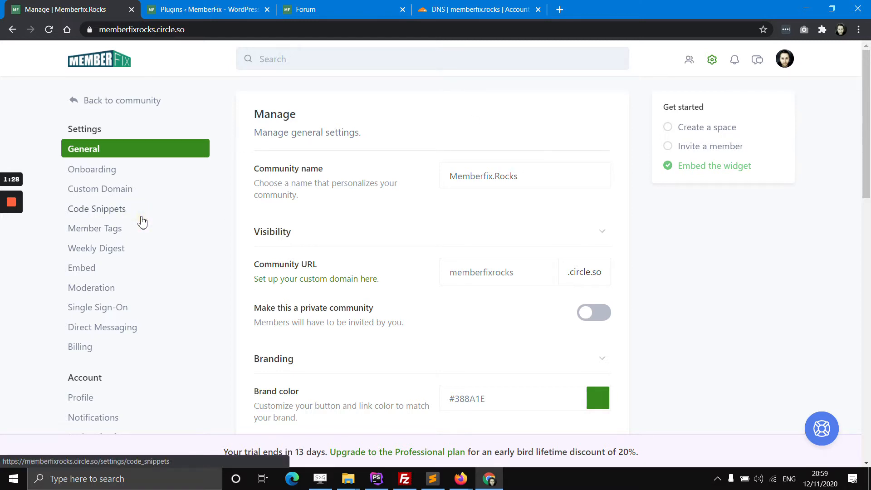
{"action": "scroll", "coordinate": [339, 228], "scroll_direction": "down", "scroll_amount": 1}
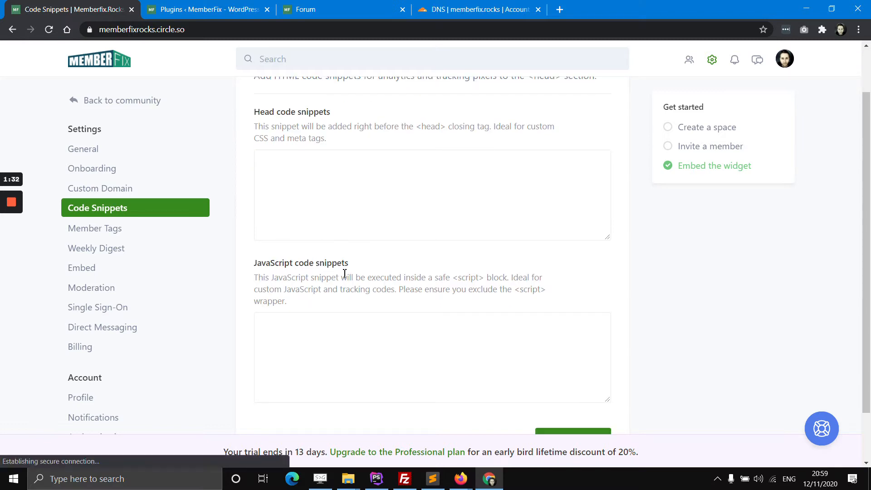
{"action": "scroll", "coordinate": [398, 196], "scroll_direction": "up", "scroll_amount": 1}
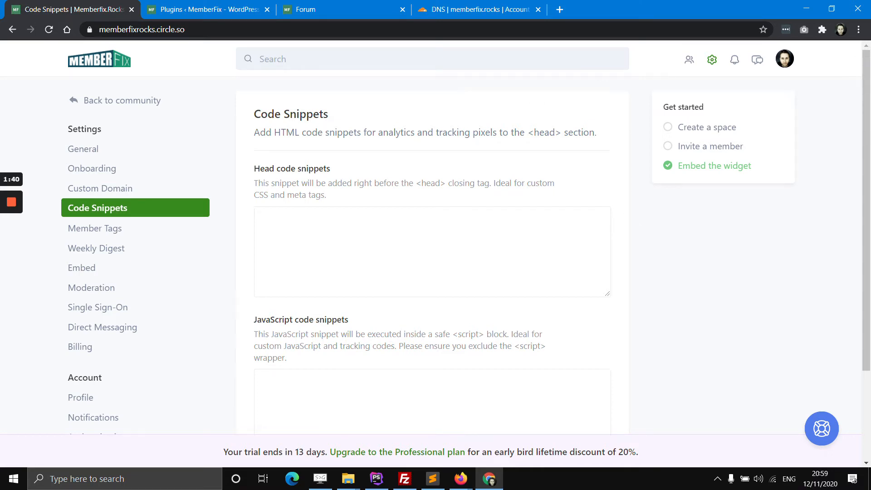
{"action": "mouse_move", "coordinate": [17, 252]}
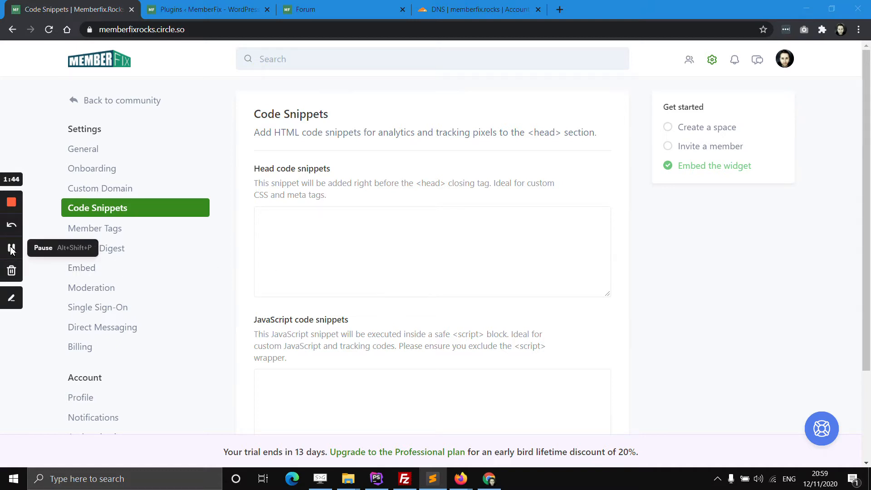
{"action": "left_click", "coordinate": [280, 222]}
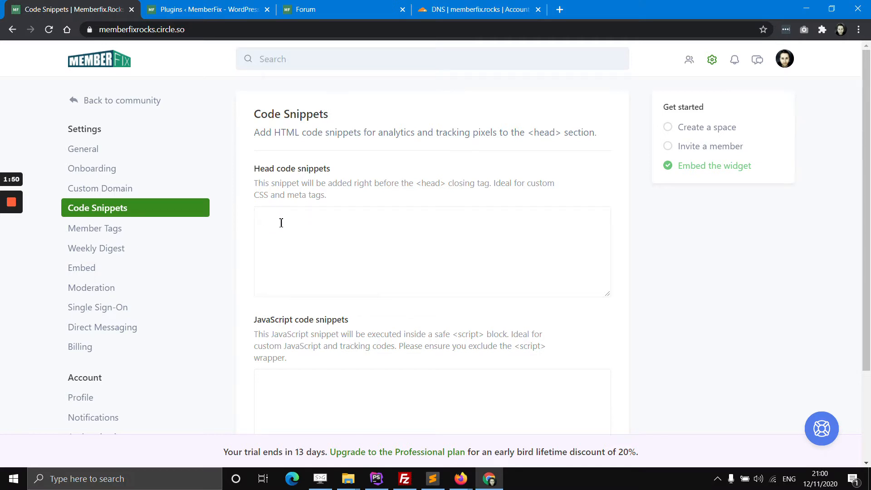
{"action": "key", "text": "ctrl+v"}
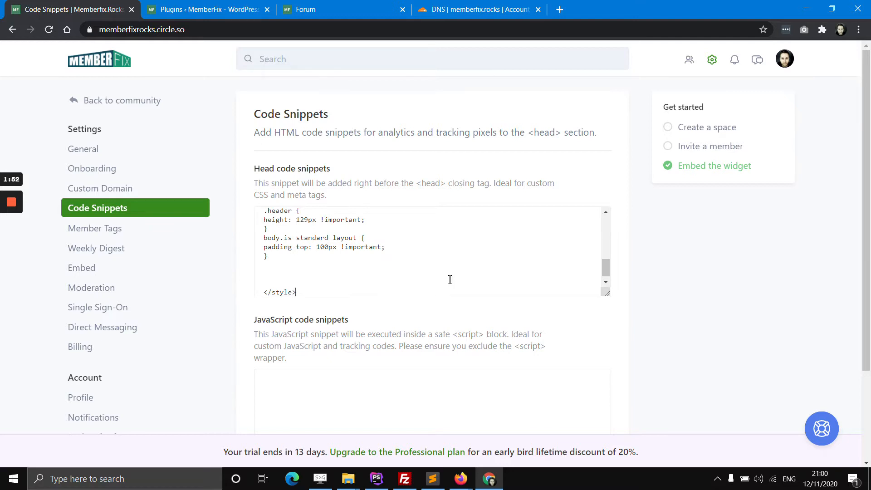
Paste the JavaScript snippet that builds the Articles, Podcast, Resources, Contact Us and Log Out menu, and save the code snippets.
{"action": "scroll", "coordinate": [409, 303], "scroll_direction": "down", "scroll_amount": 1}
{"action": "left_click", "coordinate": [371, 324]}
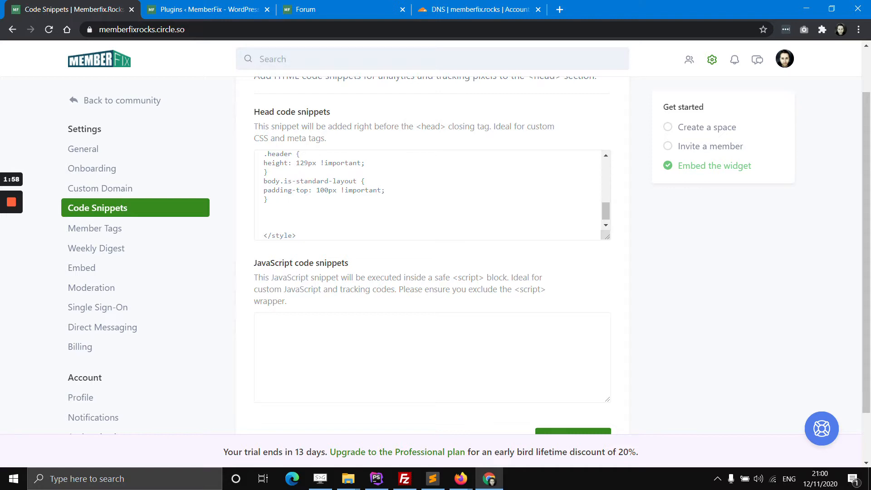
{"action": "key", "text": "alt+Tab"}
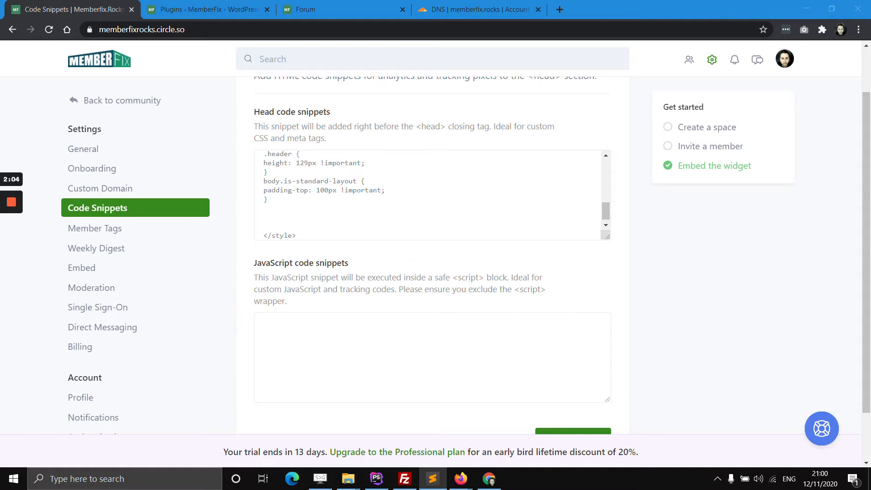
{"action": "left_click", "coordinate": [368, 336]}
{"action": "key", "text": "ctrl+v"}
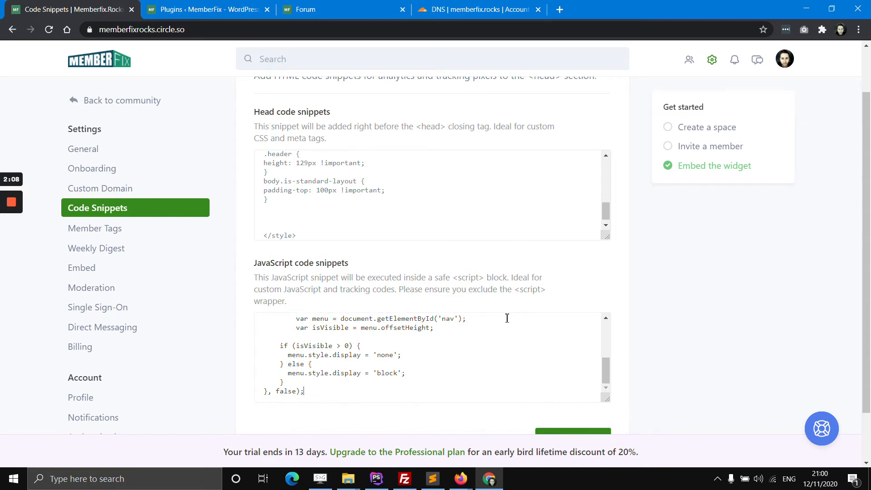
{"action": "scroll", "coordinate": [508, 318], "scroll_direction": "down", "scroll_amount": 2}
{"action": "left_click", "coordinate": [561, 383]}
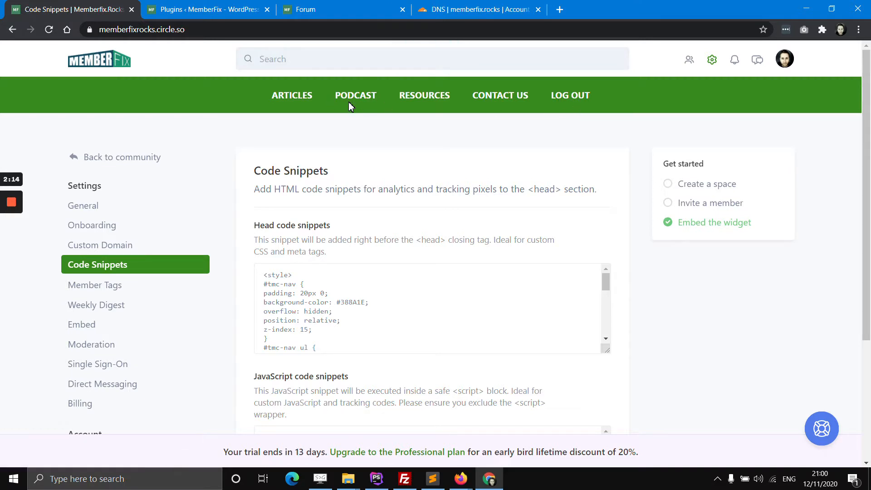
Add the rule ".community__brand .community__logo img { max-height: 50px;}" before the closing style tag of the head snippet and save.
{"action": "scroll", "coordinate": [455, 220], "scroll_direction": "down", "scroll_amount": 2}
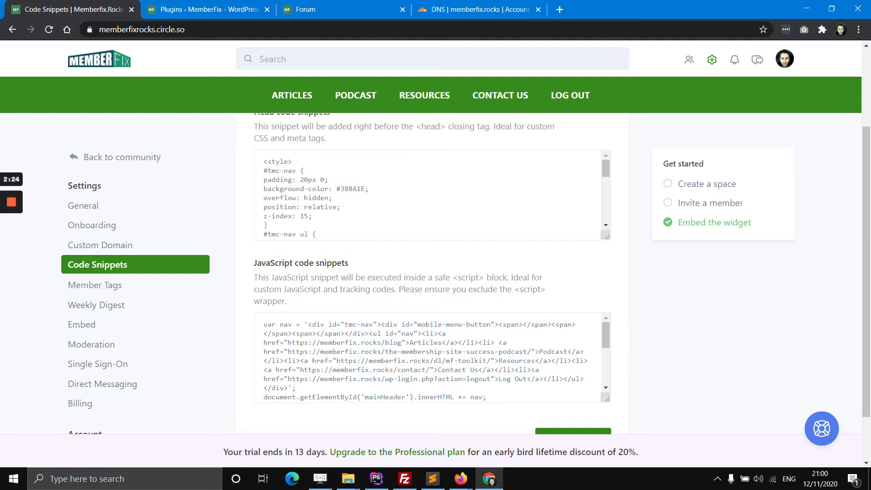
{"action": "key", "text": "alt+Tab"}
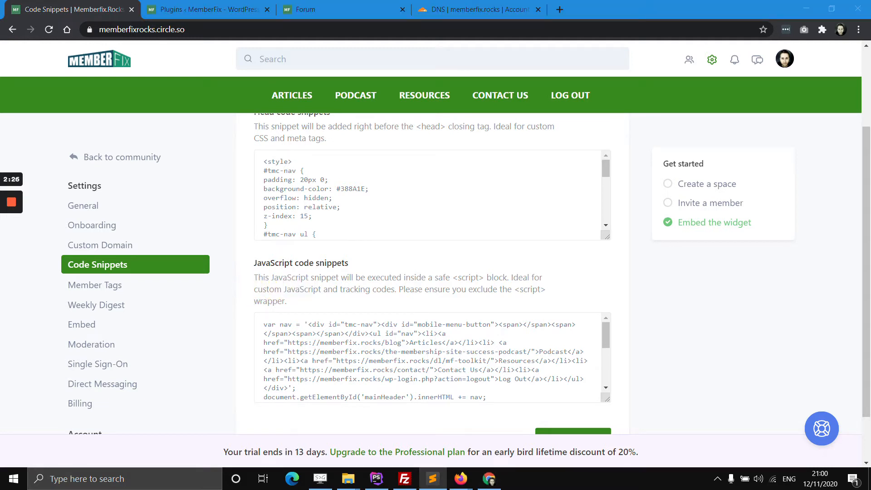
{"action": "scroll", "coordinate": [291, 212], "scroll_direction": "down", "scroll_amount": 10}
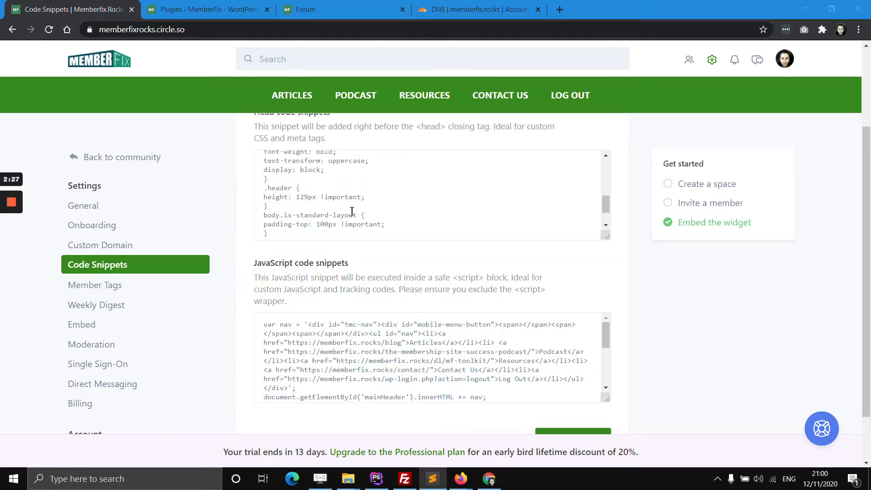
{"action": "left_click", "coordinate": [291, 212]}
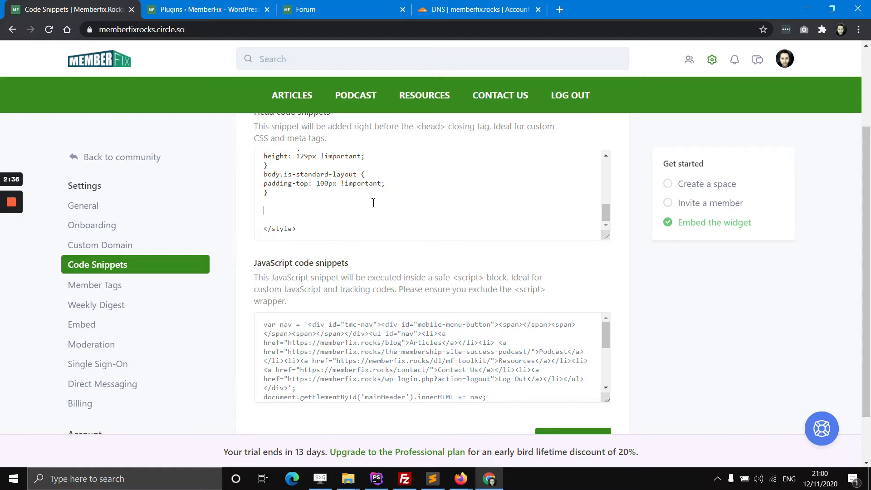
{"action": "type", "text": ".community__brand .community__logo img { max-height: 50px;}"}
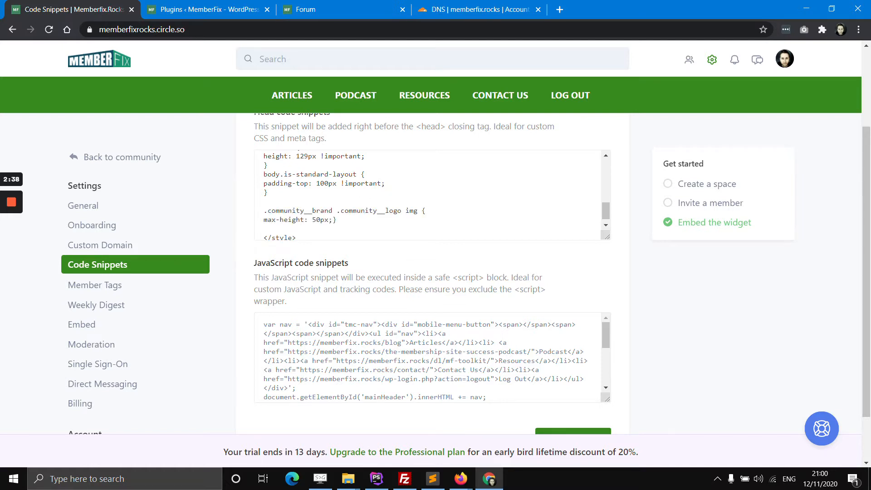
{"action": "scroll", "coordinate": [613, 399], "scroll_direction": "down", "scroll_amount": 1}
{"action": "left_click", "coordinate": [583, 384]}
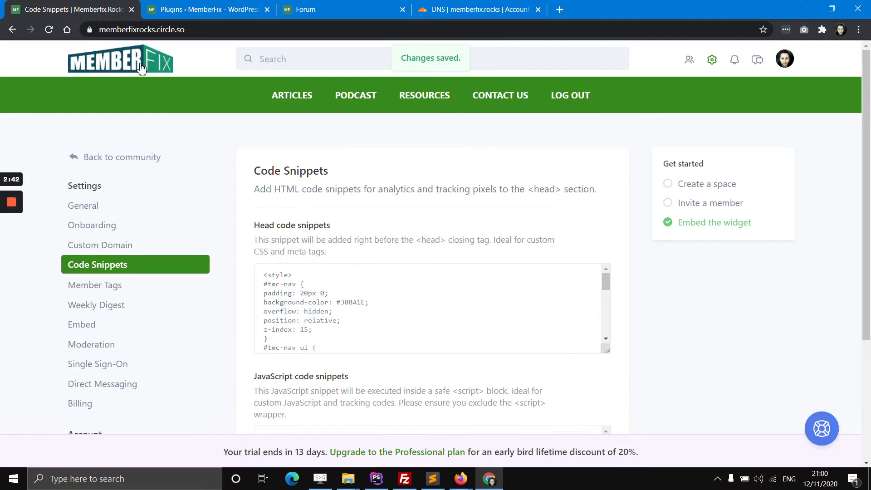
Paste the mobile menu CSS, including 30px by 2px black bars with margin 0 15px 5px, below the logo rule in the head snippet and save.
{"action": "scroll", "coordinate": [345, 282], "scroll_direction": "down", "scroll_amount": 10}
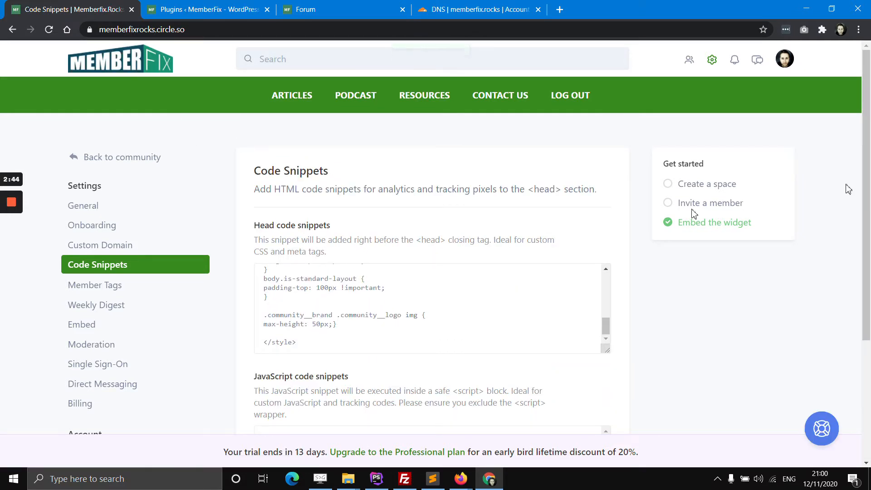
{"action": "key", "text": "alt+Tab"}
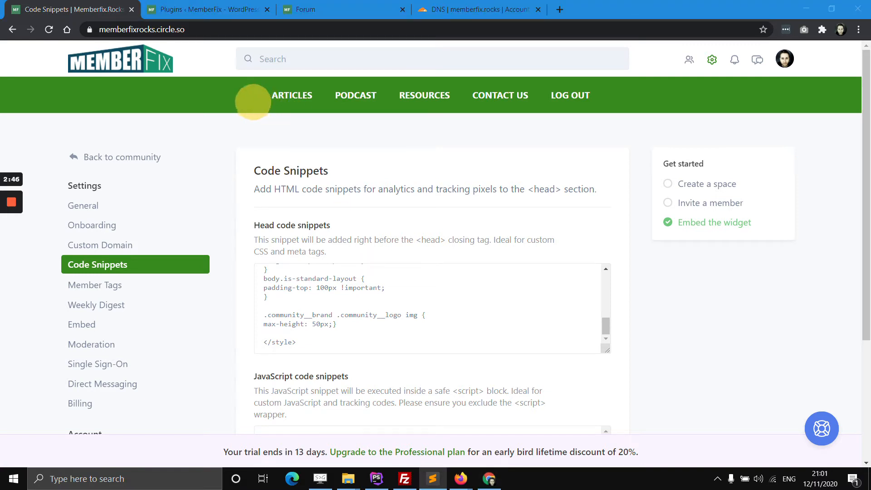
{"action": "scroll", "coordinate": [331, 302], "scroll_direction": "down", "scroll_amount": 4}
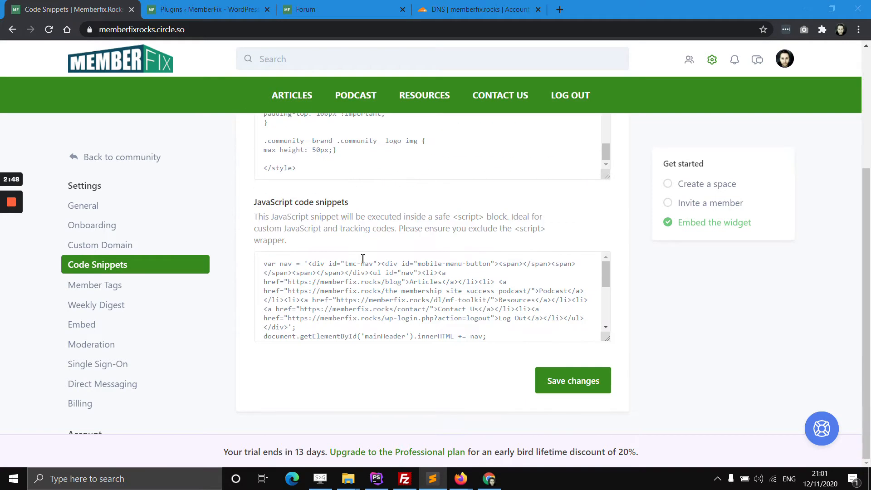
{"action": "scroll", "coordinate": [349, 293], "scroll_direction": "up", "scroll_amount": 3}
{"action": "key", "text": "alt+Tab"}
{"action": "key", "text": "Return"}
{"action": "key", "text": "Return"}
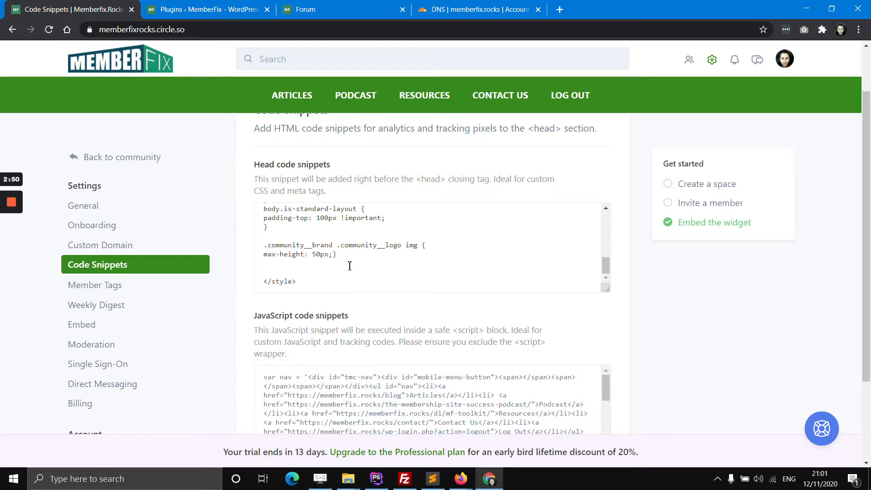
{"action": "key", "text": "ctrl+v"}
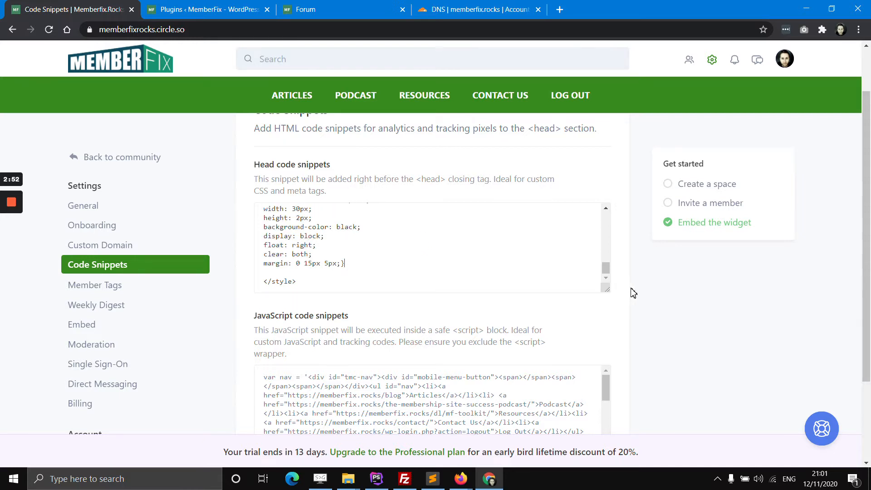
{"action": "scroll", "coordinate": [613, 336], "scroll_direction": "down", "scroll_amount": 3}
{"action": "left_click", "coordinate": [590, 384]}
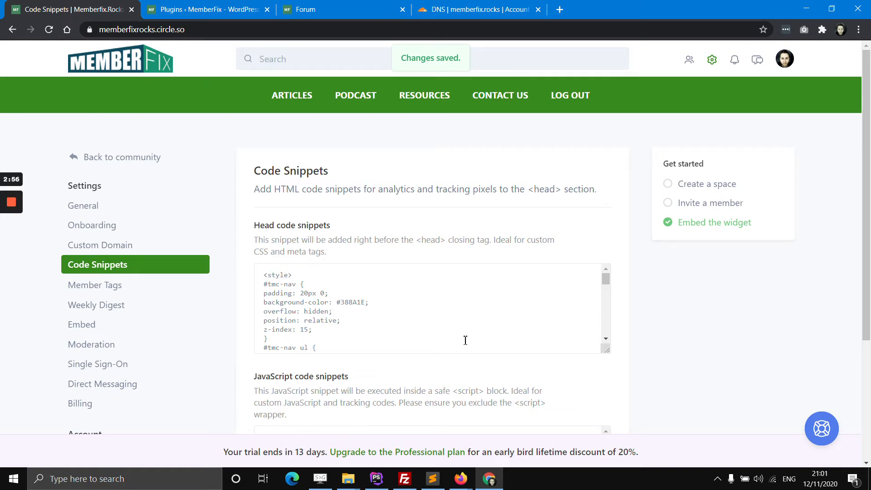
Review the saved head and JavaScript code snippets, and view the support message form before closing it unsent.
{"action": "scroll", "coordinate": [466, 340], "scroll_direction": "down", "scroll_amount": 3}
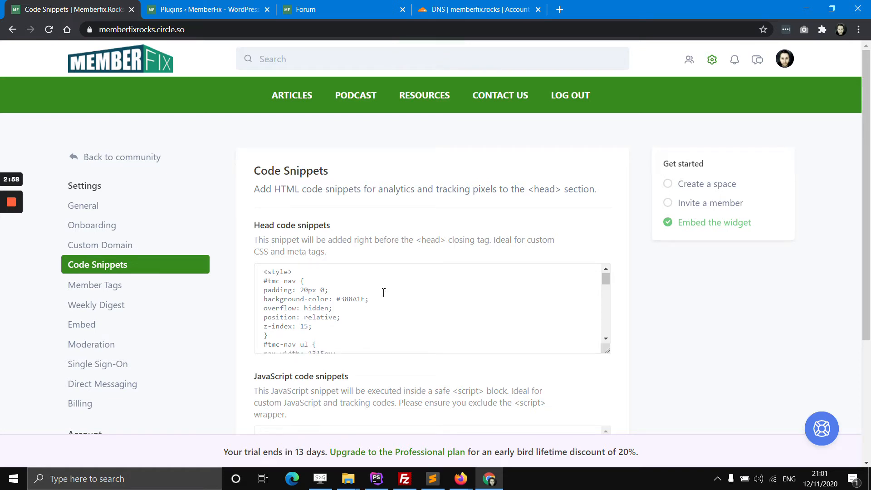
{"action": "left_click", "coordinate": [825, 438]}
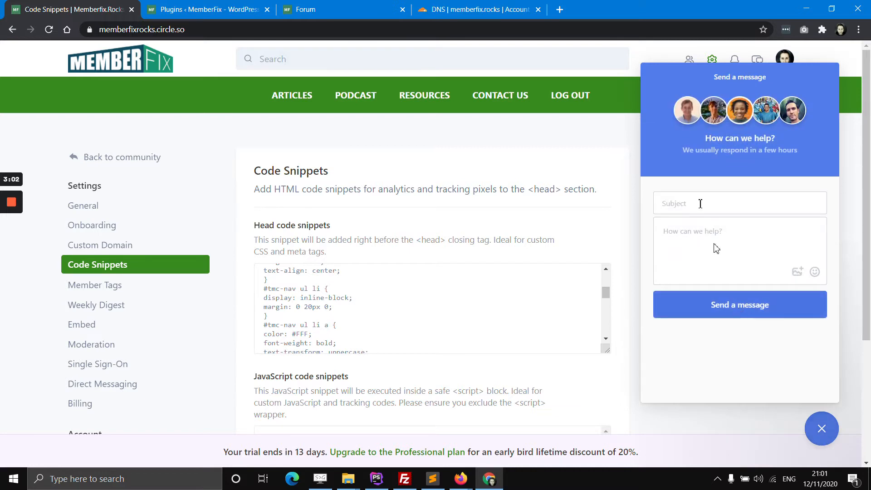
{"action": "left_click", "coordinate": [682, 200]}
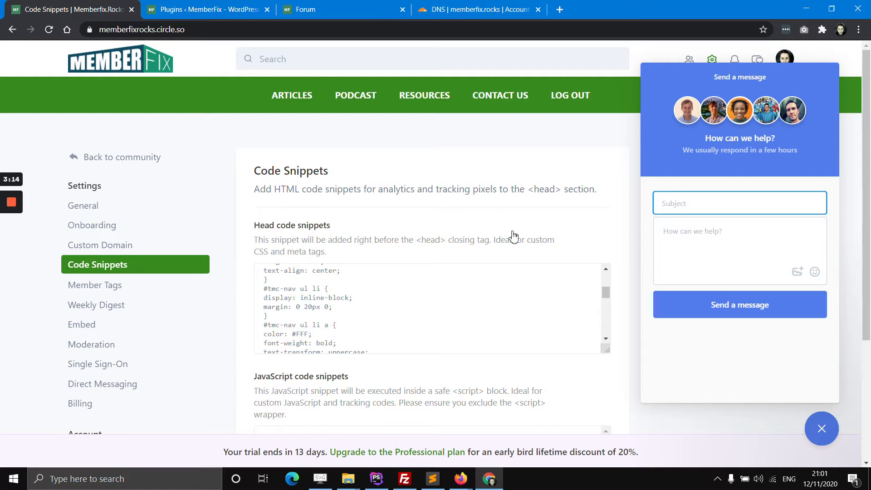
{"action": "left_click", "coordinate": [822, 428]}
{"action": "scroll", "coordinate": [371, 236], "scroll_direction": "down", "scroll_amount": 3}
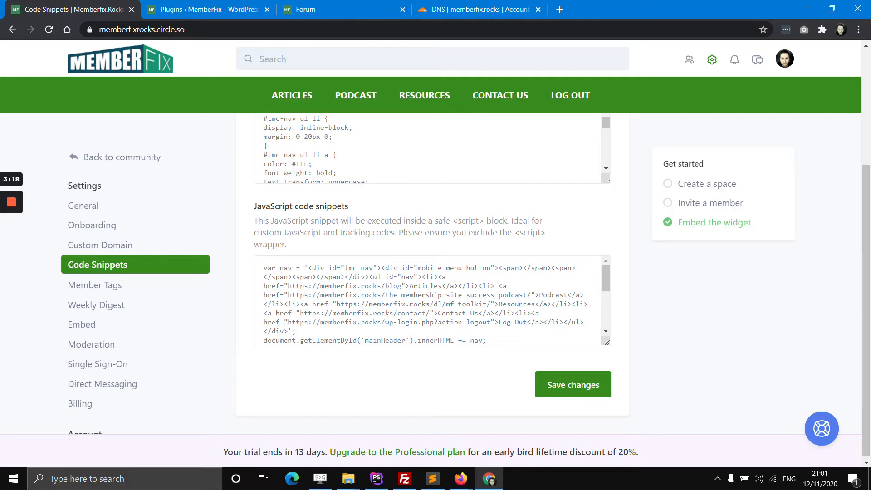
Open the community's Custom Domain settings, and bring up the DNS management page for memberfix.rocks in Cloudflare.
{"action": "left_click", "coordinate": [164, 254]}
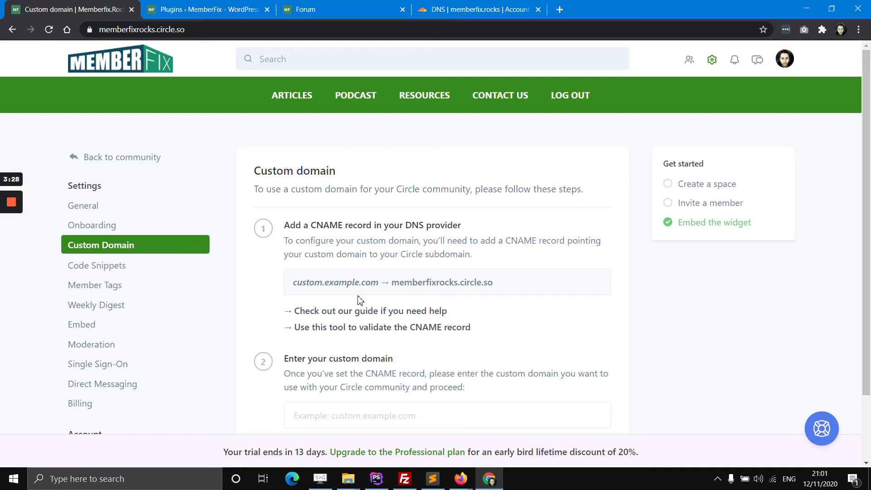
{"action": "left_click", "coordinate": [452, 19]}
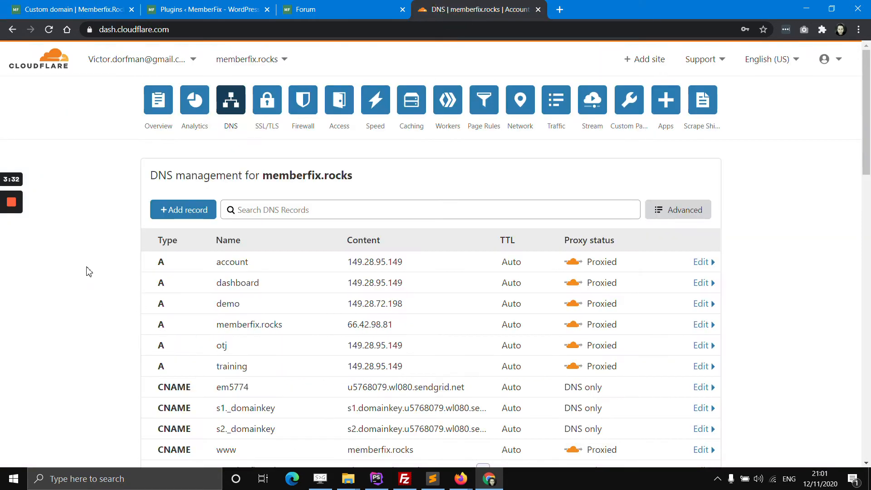
{"action": "left_click", "coordinate": [154, 112]}
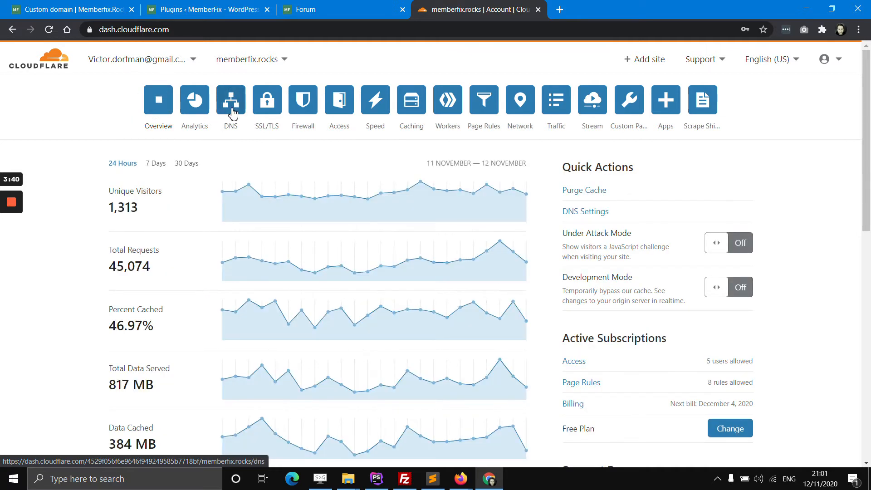
{"action": "left_click", "coordinate": [233, 112]}
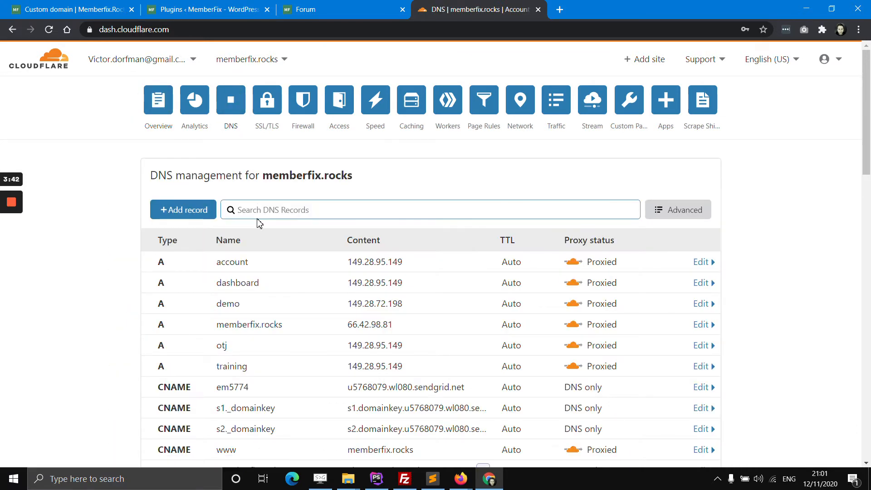
{"action": "scroll", "coordinate": [358, 195], "scroll_direction": "down", "scroll_amount": 1}
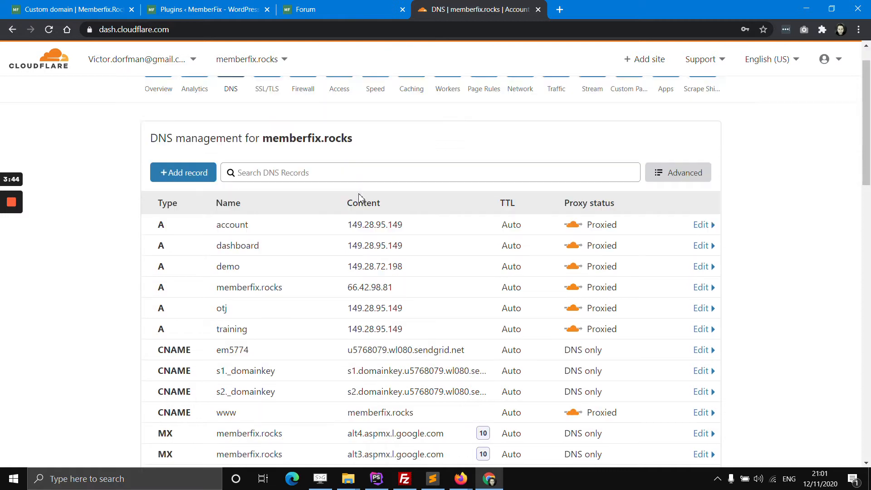
Start a new CNAME record named "community" for memberfix.rocks.
{"action": "left_click", "coordinate": [195, 153]}
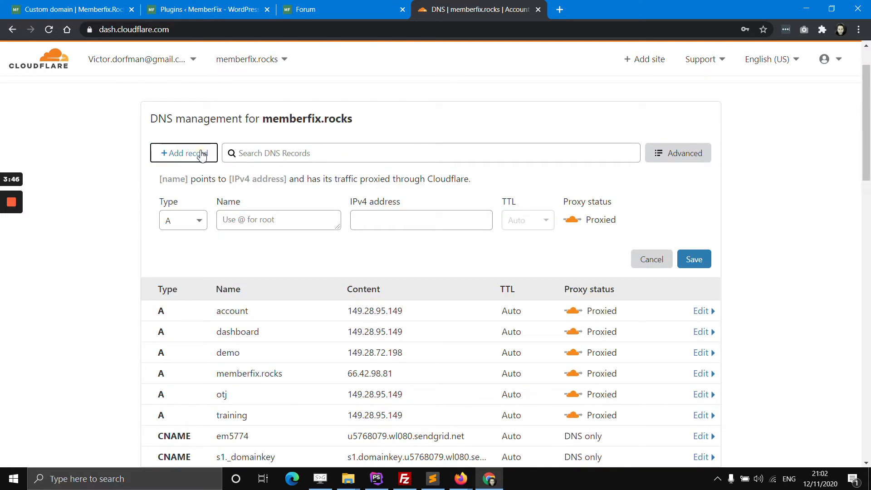
{"action": "left_click", "coordinate": [197, 221]}
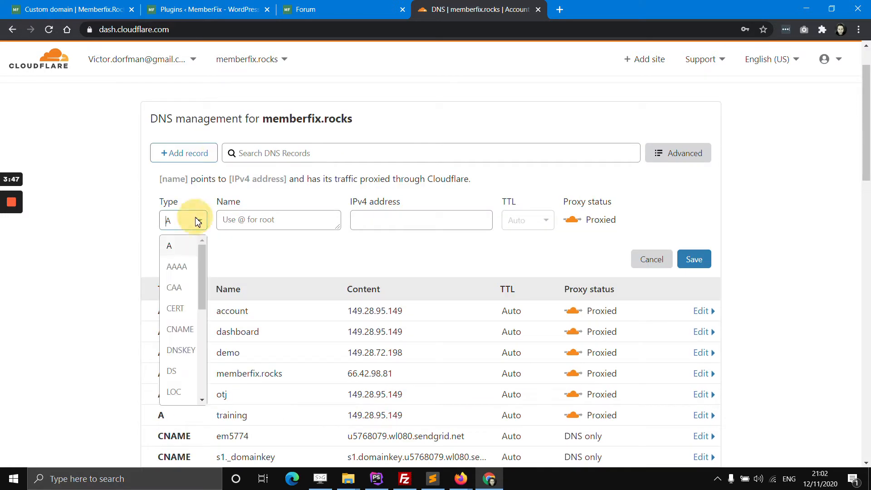
{"action": "left_click", "coordinate": [180, 329]}
{"action": "left_click", "coordinate": [258, 218]}
{"action": "type", "text": "co"}
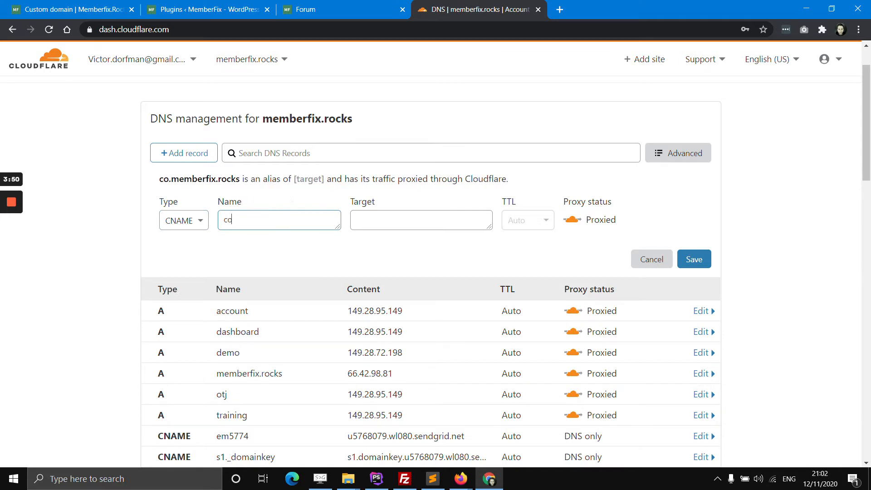
{"action": "type", "text": "mmunity"}
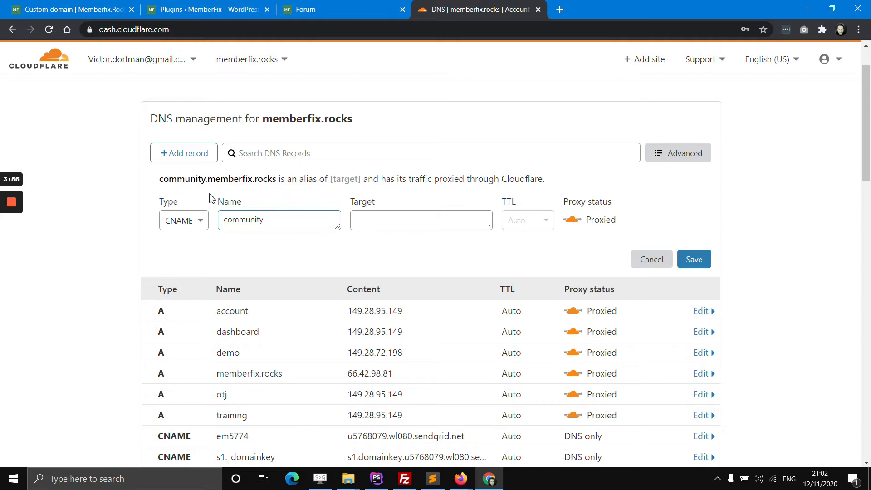
Copy memberfixrocks.circle.so from Circle's custom domain instructions and paste it as the CNAME record's target in Cloudflare.
{"action": "left_click", "coordinate": [360, 225]}
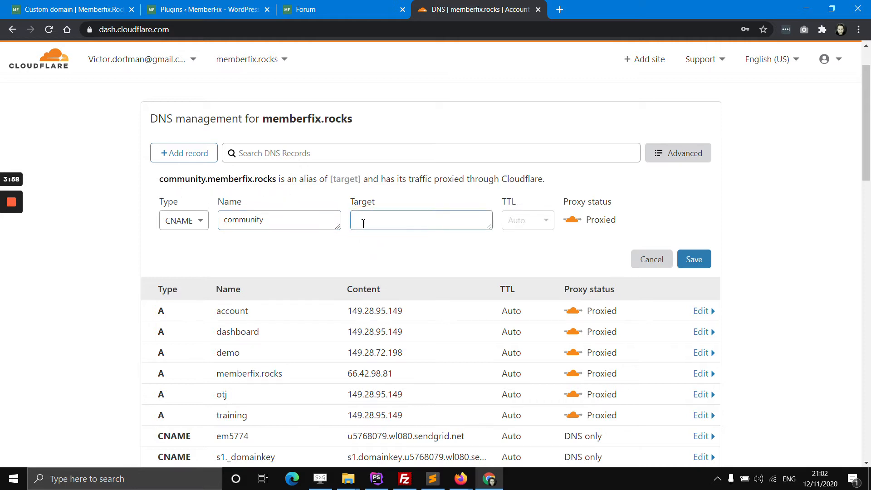
{"action": "left_click", "coordinate": [85, 7]}
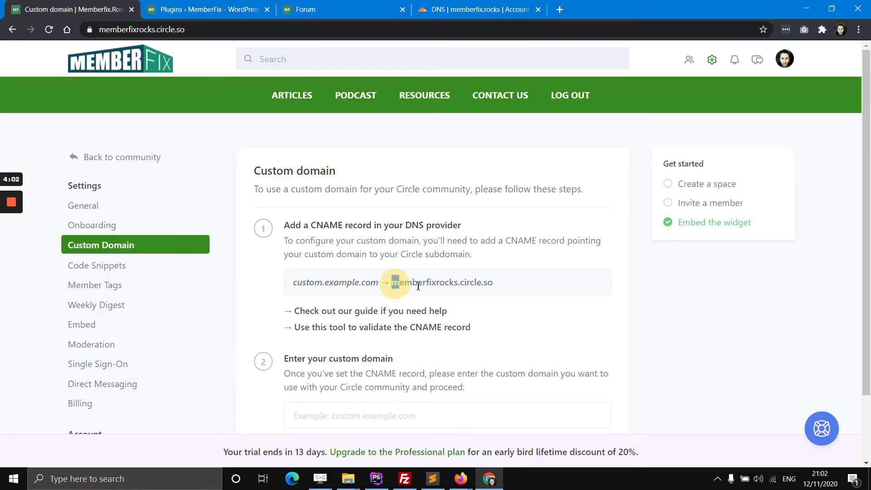
{"action": "left_click_drag", "start_coordinate": [394, 282], "coordinate": [499, 286]}
{"action": "key", "text": "ctrl+c"}
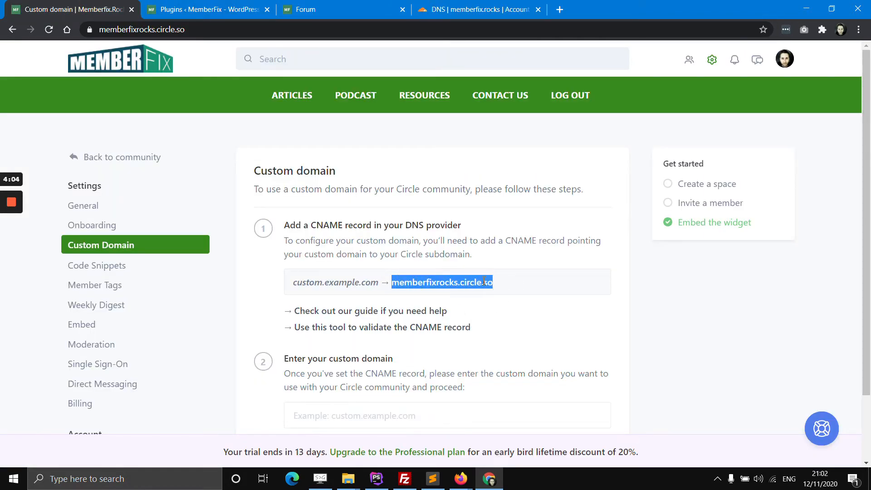
{"action": "left_click", "coordinate": [433, 9]}
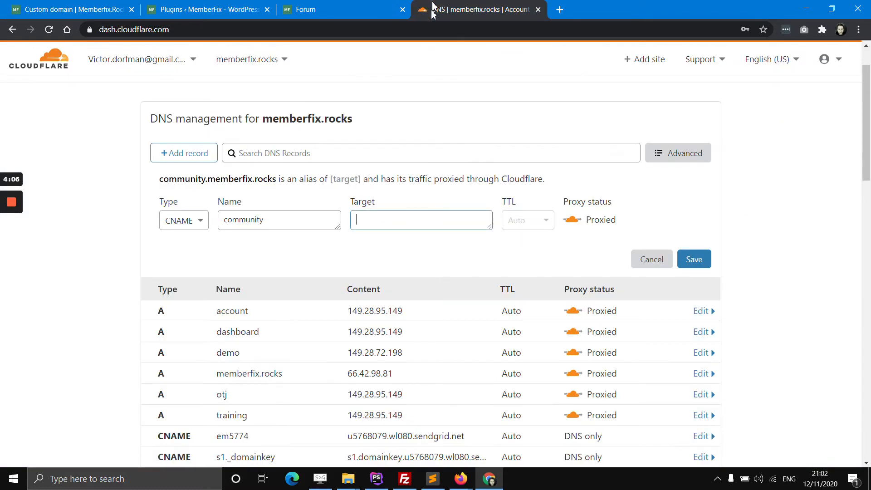
{"action": "key", "text": "ctrl+v"}
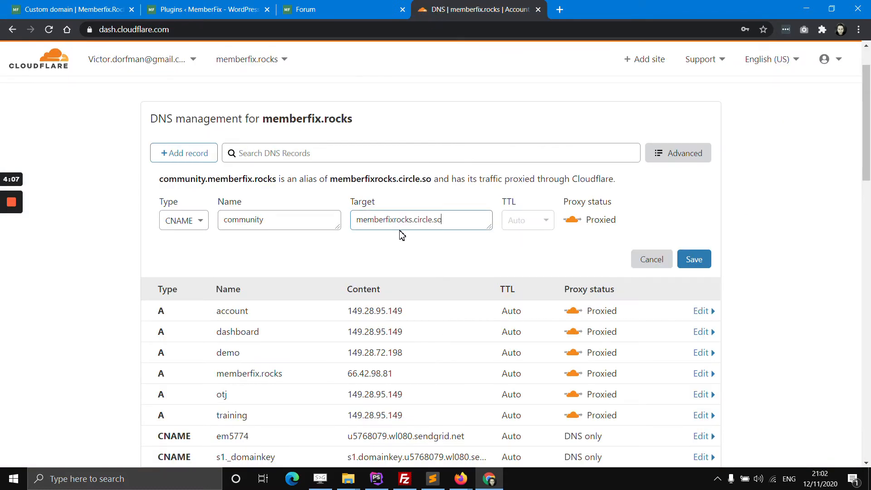
Switch the community CNAME record's proxy status to DNS only and save the record.
{"action": "left_click", "coordinate": [571, 221]}
{"action": "left_click", "coordinate": [686, 265]}
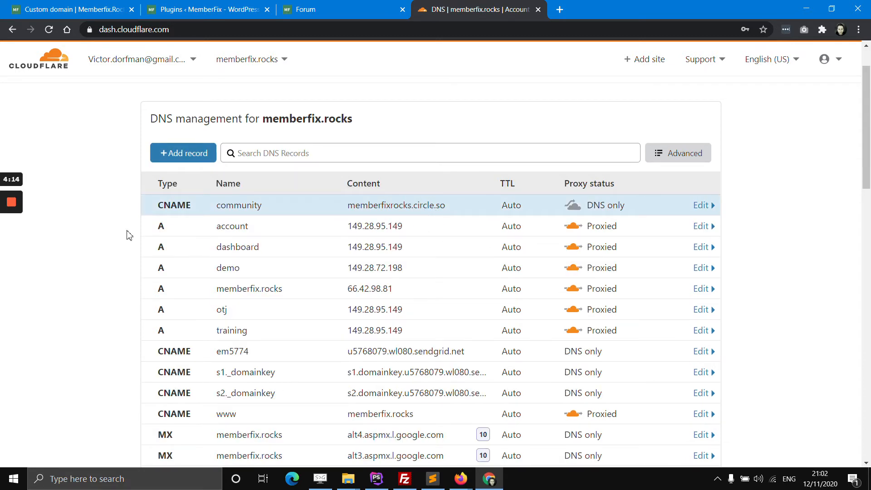
{"action": "mouse_move", "coordinate": [14, 215]}
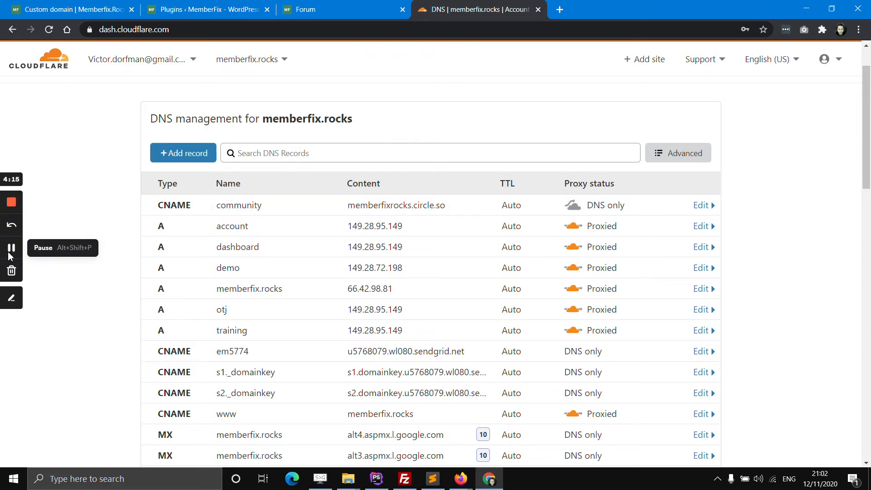
{"action": "left_click", "coordinate": [54, 5]}
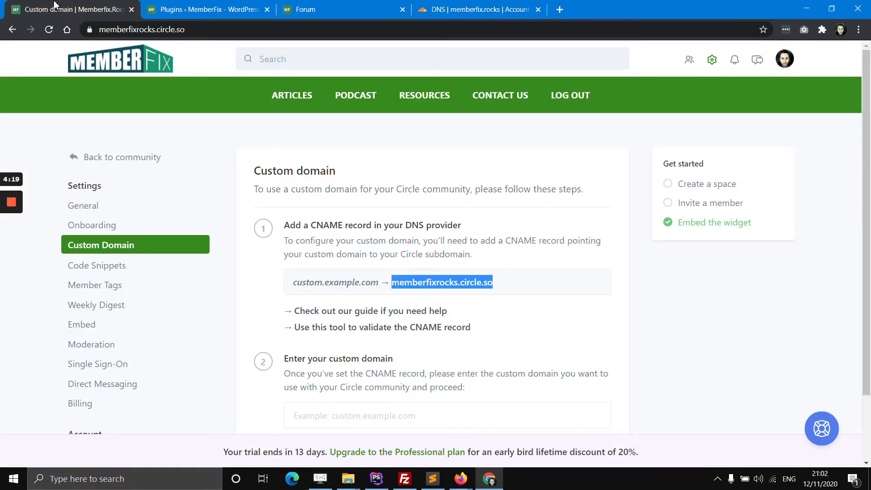
{"action": "left_click", "coordinate": [345, 334]}
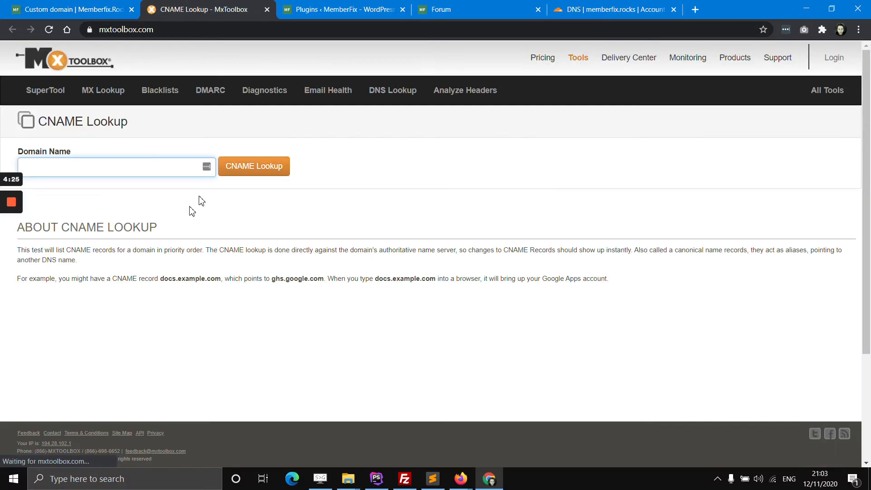
{"action": "type", "text": "https://community.memberfix.rocks/"}
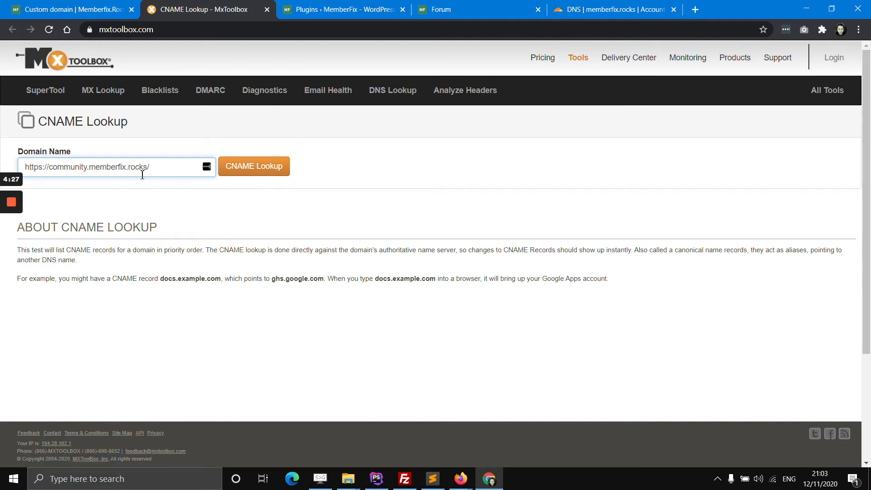
{"action": "left_click_drag", "start_coordinate": [50, 171], "coordinate": [25, 167]}
{"action": "key", "text": "BackSpace"}
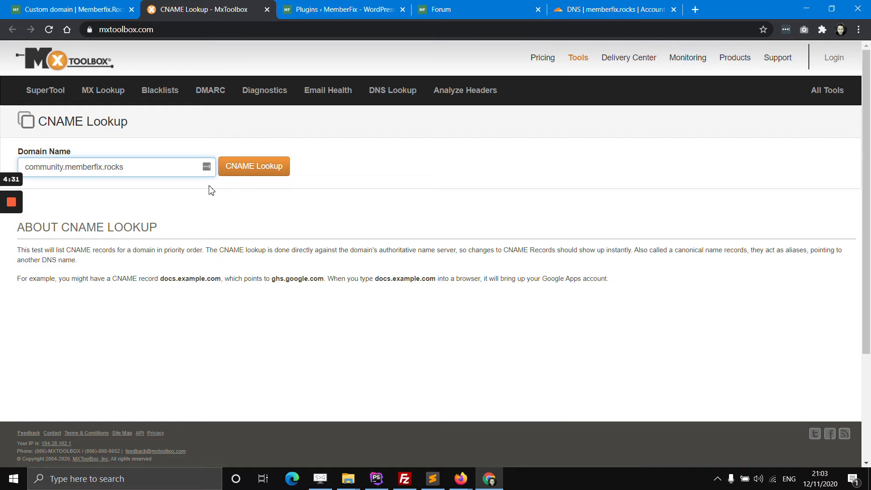
{"action": "left_click", "coordinate": [255, 167]}
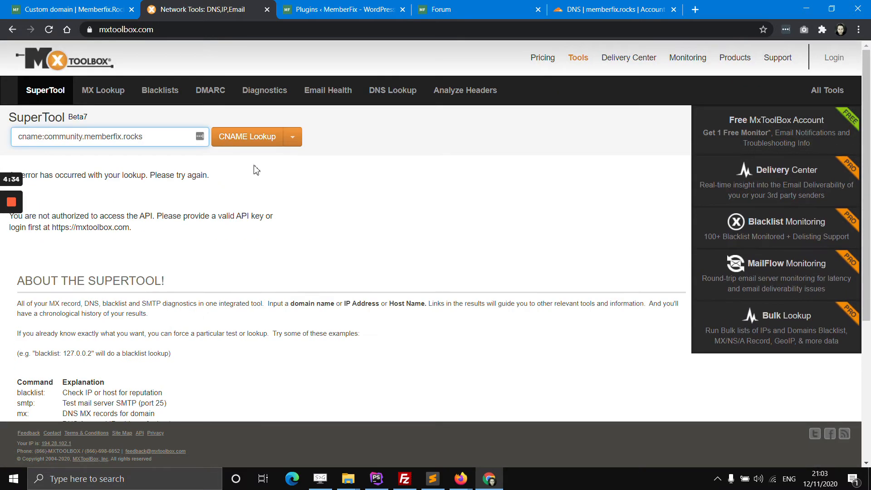
{"action": "left_click", "coordinate": [239, 142]}
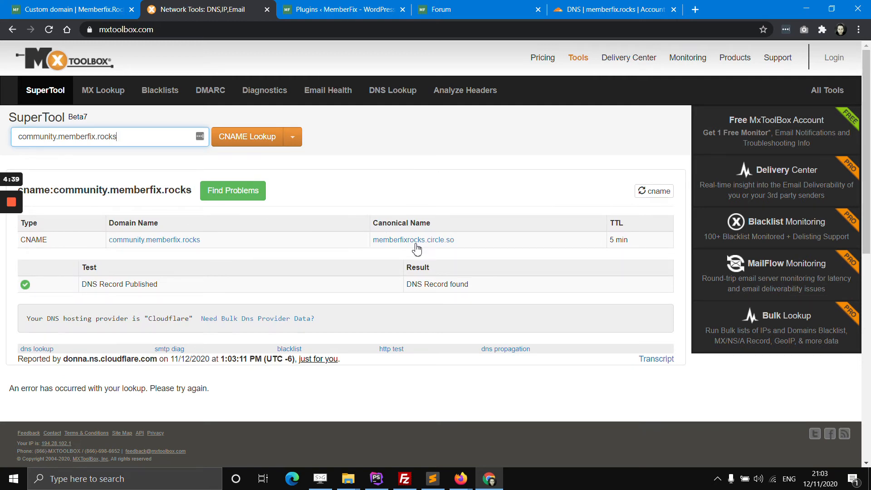
Copy community.memberfix.rocks from the lookup page and submit it as the custom domain in Circle's settings.
{"action": "key", "text": "ctrl+a"}
{"action": "key", "text": "ctrl+c"}
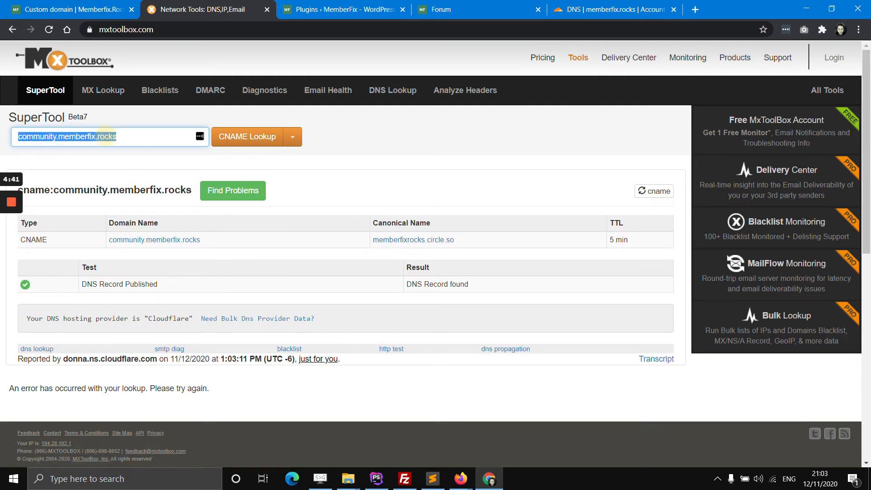
{"action": "left_click", "coordinate": [73, 10]}
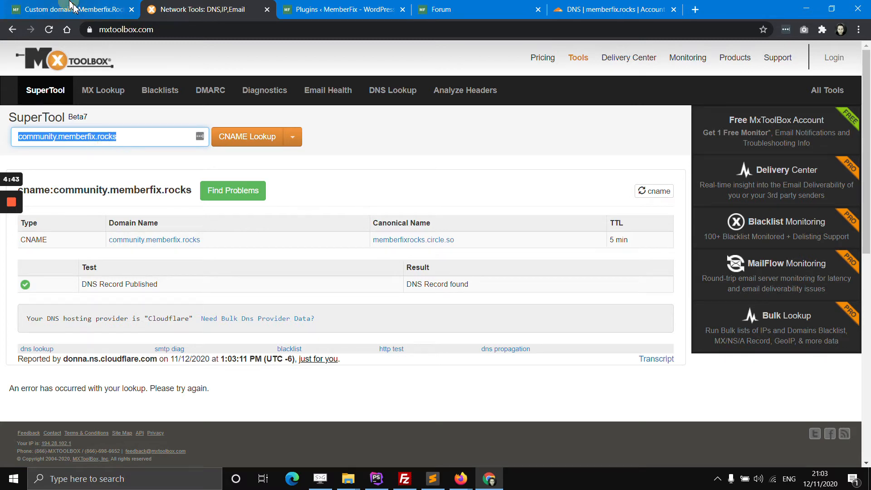
{"action": "scroll", "coordinate": [171, 252], "scroll_direction": "down", "scroll_amount": 2}
{"action": "left_click", "coordinate": [353, 336]}
{"action": "key", "text": "ctrl+v"}
{"action": "left_click", "coordinate": [550, 382]}
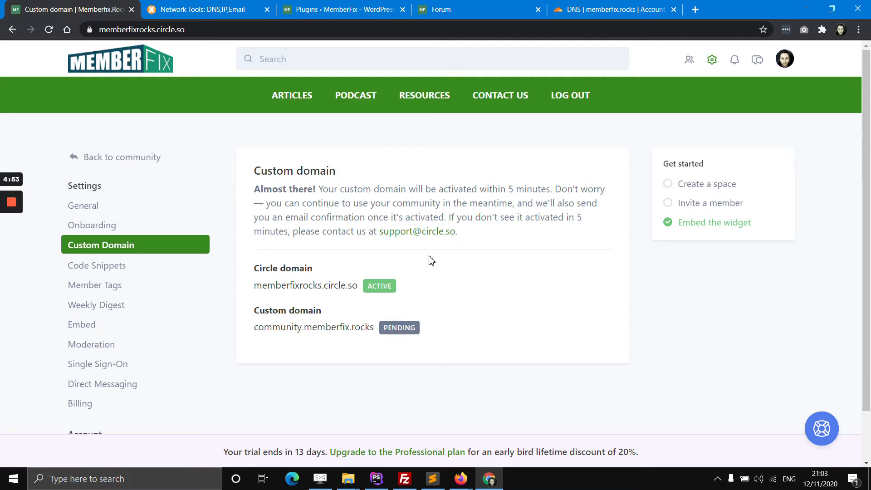
Reload the Custom Domain page repeatedly to check the activation status of community.memberfix.rocks.
{"action": "left_click", "coordinate": [48, 29]}
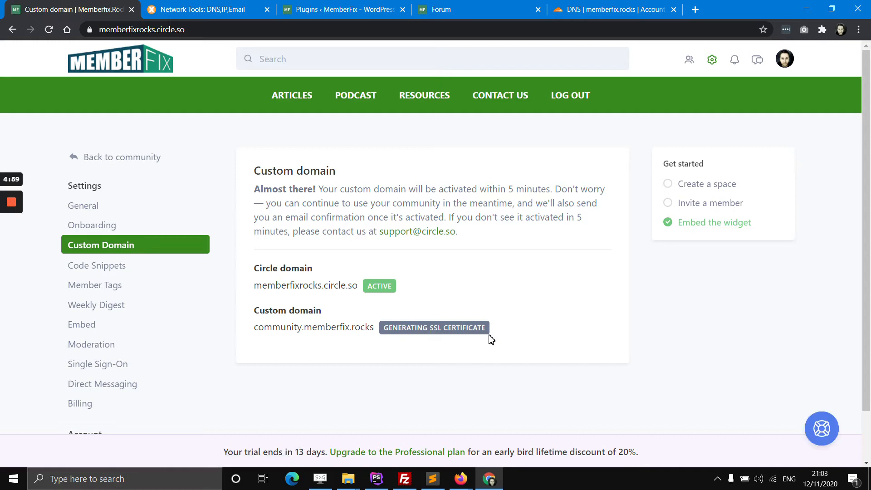
{"action": "left_click", "coordinate": [50, 30]}
{"action": "left_click", "coordinate": [53, 30]}
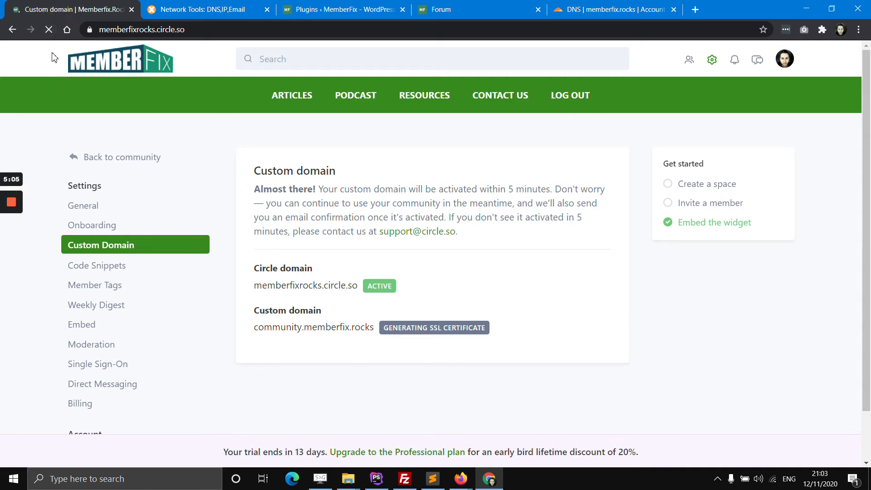
{"action": "left_click", "coordinate": [46, 34]}
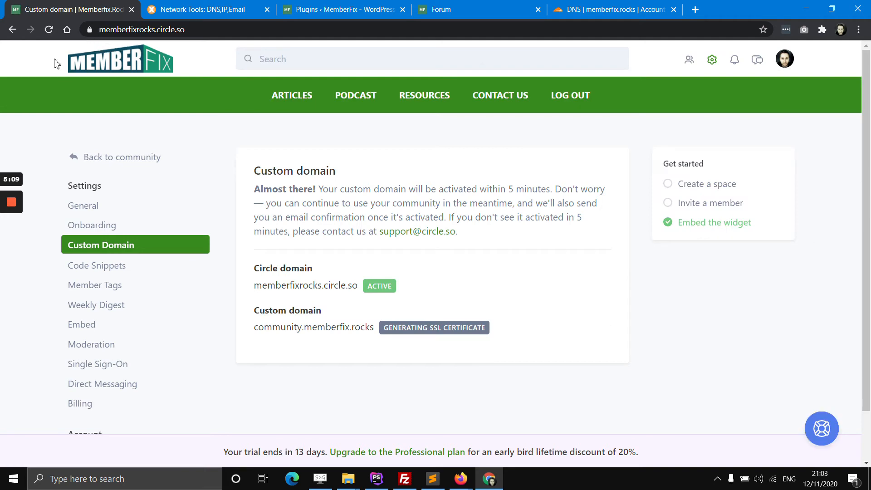
{"action": "left_click", "coordinate": [50, 30]}
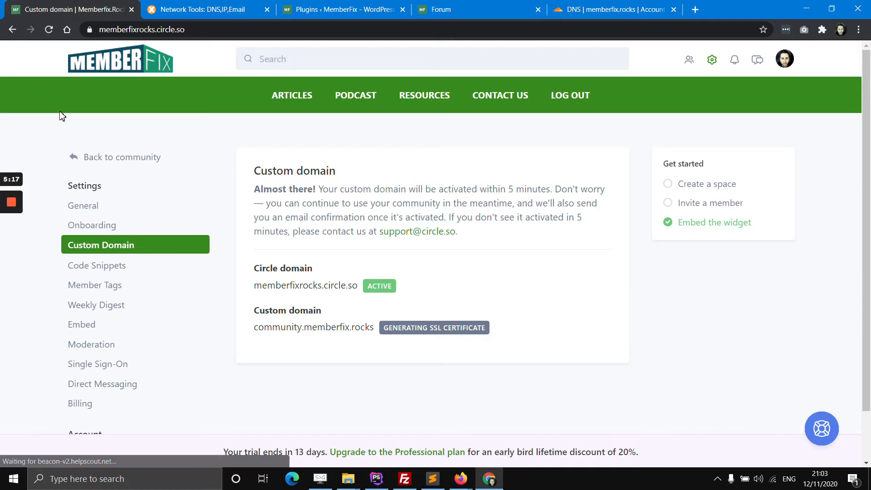
{"action": "mouse_move", "coordinate": [12, 214]}
{"action": "left_click", "coordinate": [11, 251]}
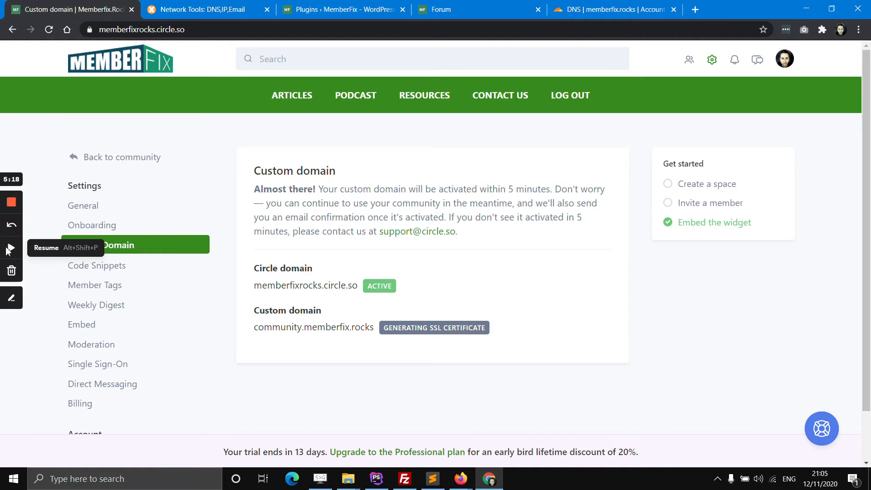
{"action": "left_click", "coordinate": [7, 247]}
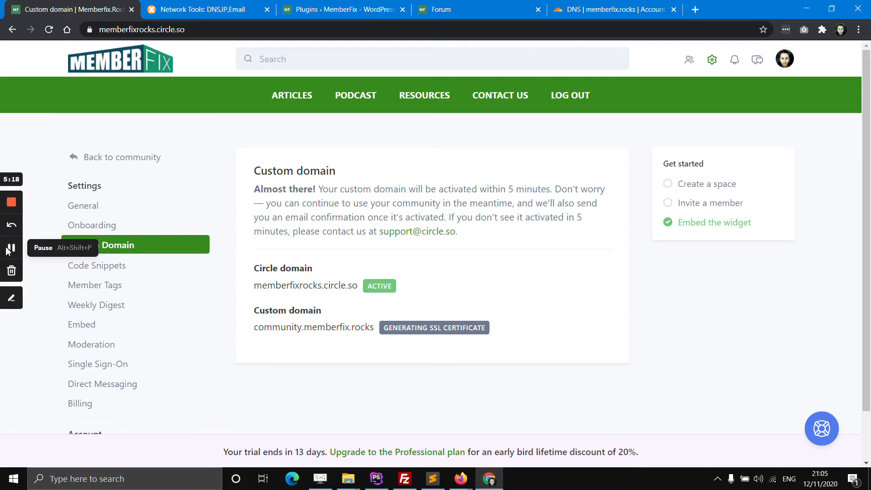
Recheck the custom domain's activation, and copy the OAuth callback URL from the Single Sign-On settings.
{"action": "left_click", "coordinate": [117, 126]}
{"action": "key", "text": "F5"}
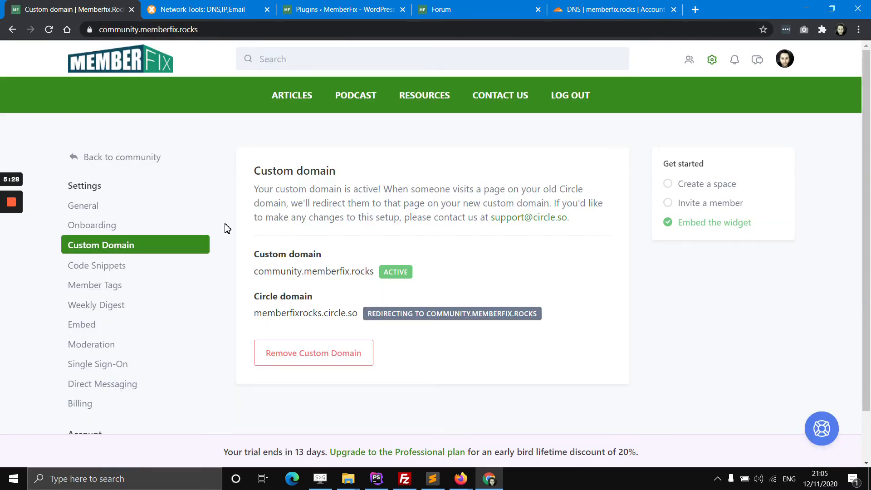
{"action": "left_click", "coordinate": [126, 373]}
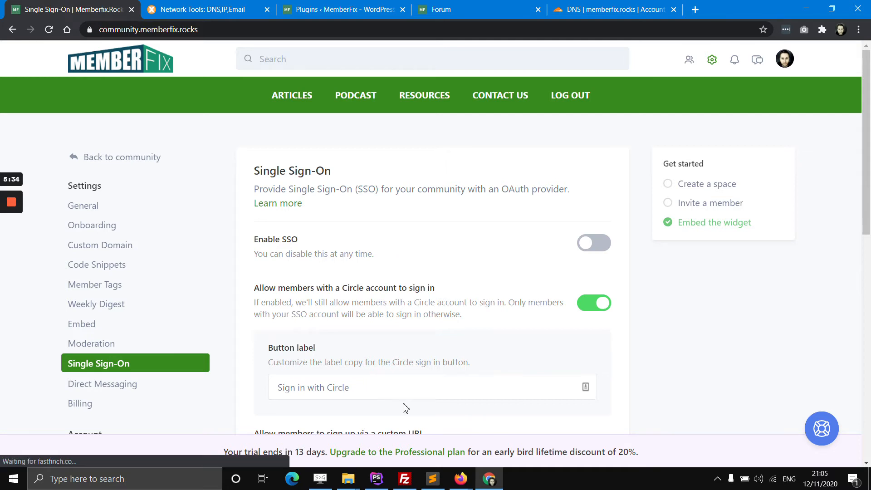
{"action": "scroll", "coordinate": [434, 318], "scroll_direction": "down", "scroll_amount": 3}
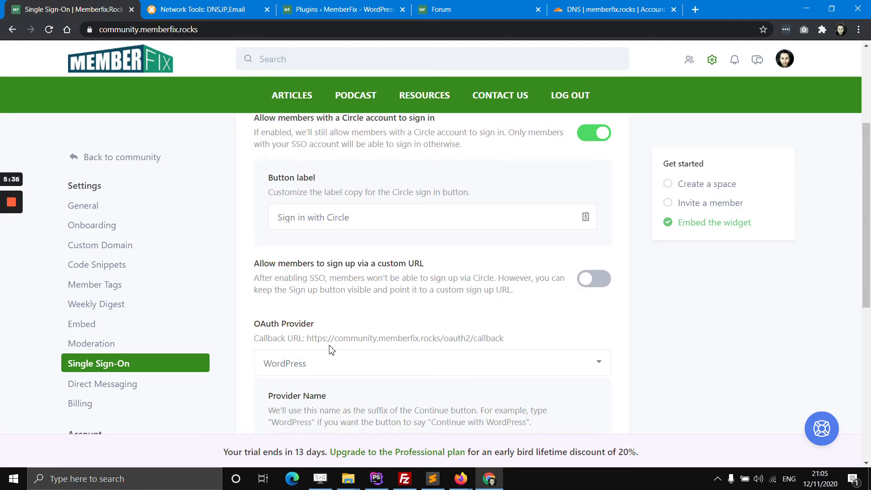
{"action": "left_click_drag", "start_coordinate": [309, 339], "coordinate": [515, 345]}
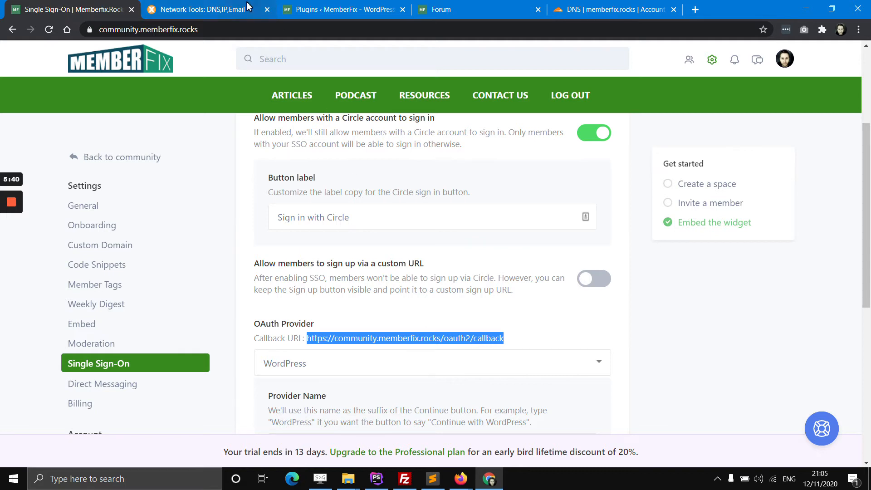
In the WordPress admin, search the plugin directory for WP OAuth, and install and activate WP OAuth Server (OAuth Authentication).
{"action": "left_click", "coordinate": [330, 6]}
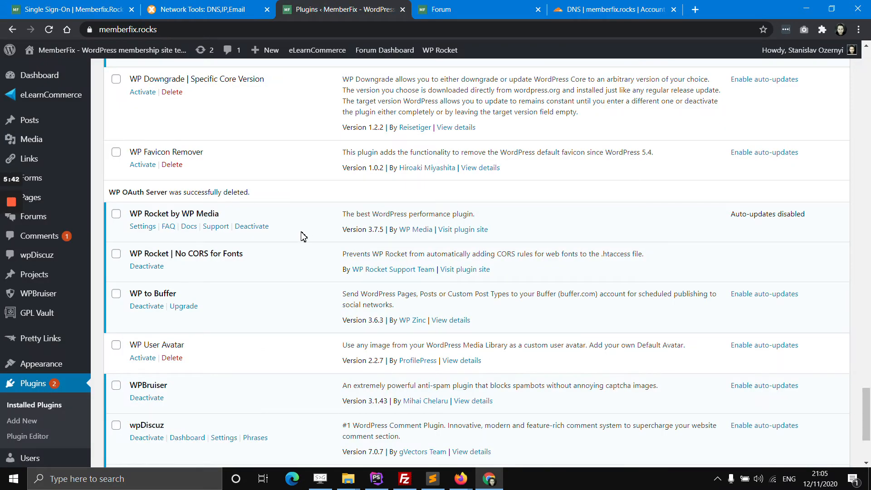
{"action": "left_click", "coordinate": [53, 388]}
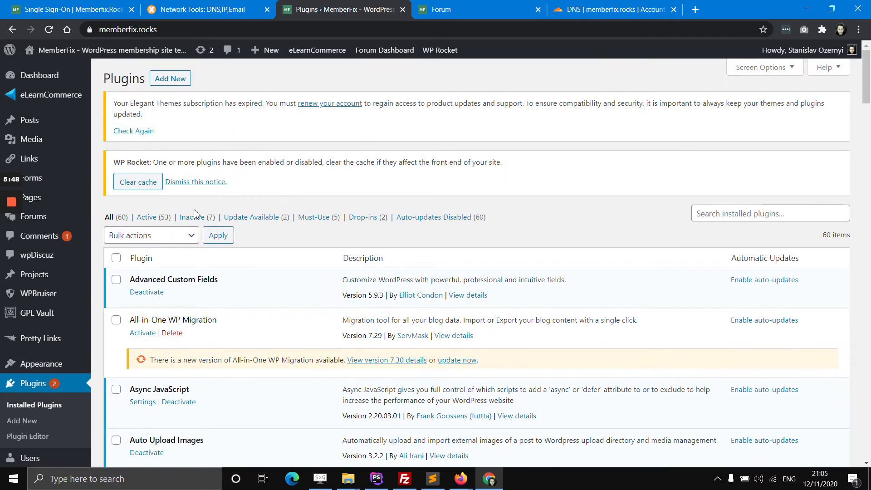
{"action": "left_click", "coordinate": [172, 80]}
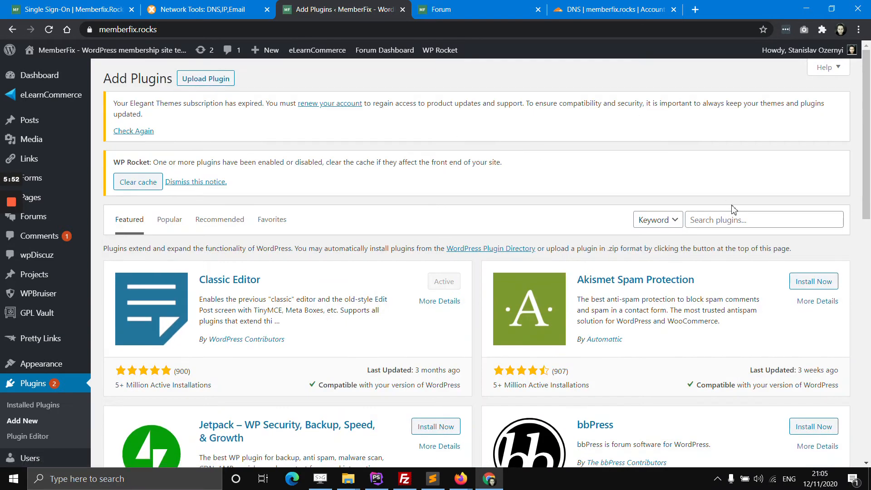
{"action": "left_click", "coordinate": [726, 222]}
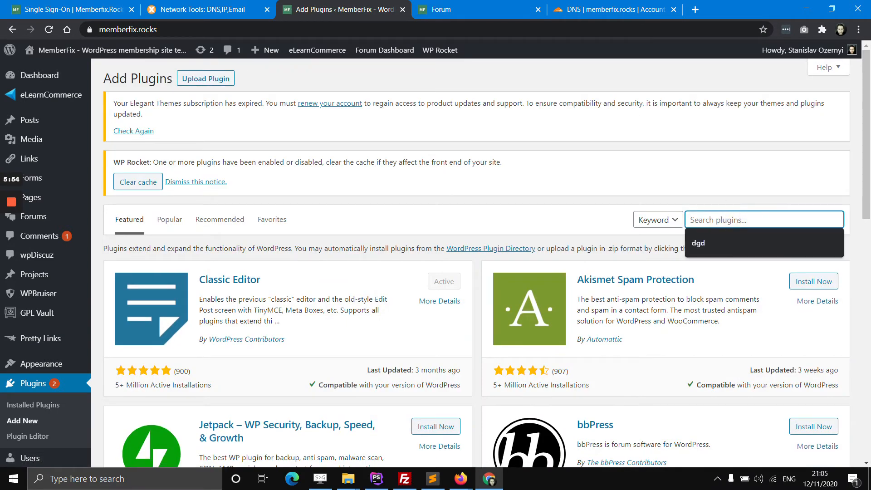
{"action": "type", "text": "WP"}
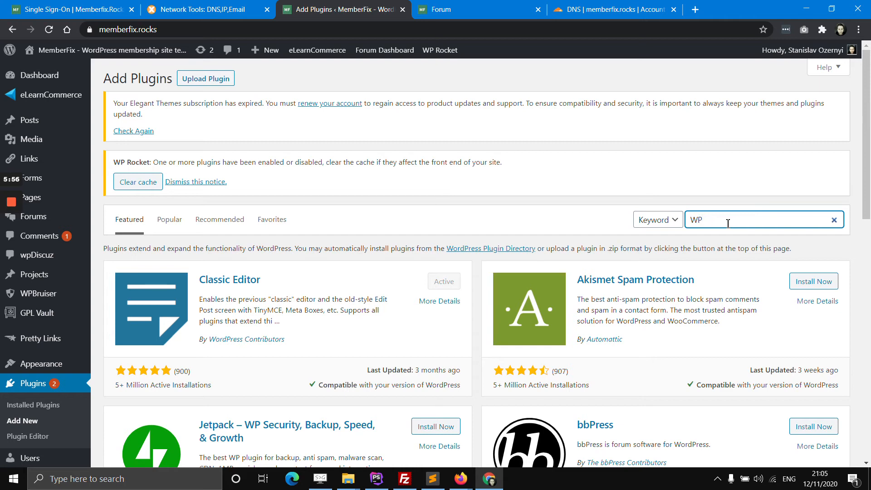
{"action": "type", "text": " OAuth"}
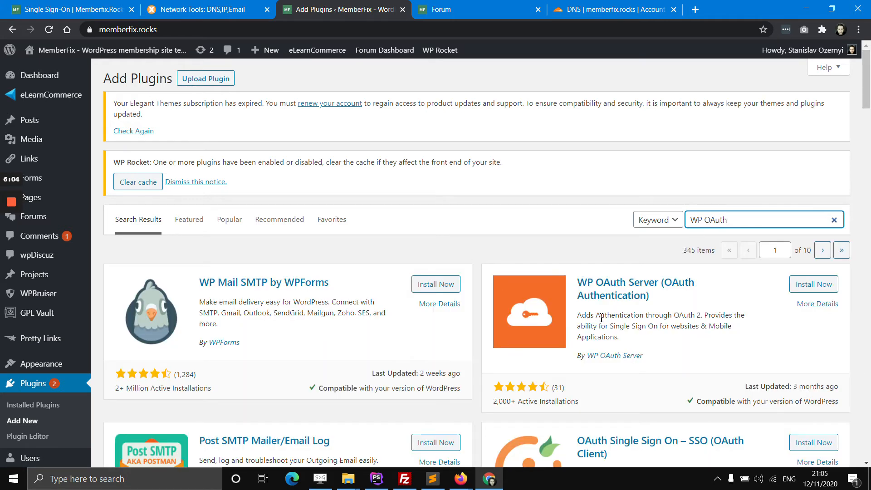
{"action": "left_click", "coordinate": [808, 284]}
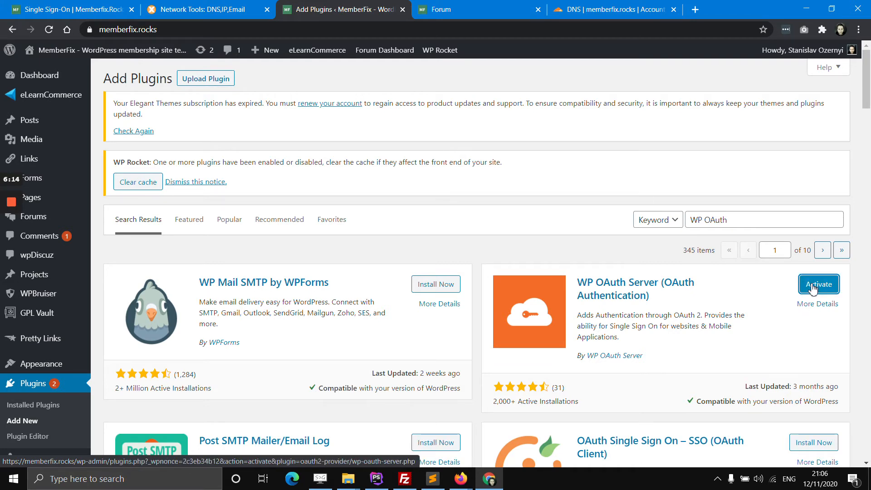
{"action": "left_click", "coordinate": [808, 285]}
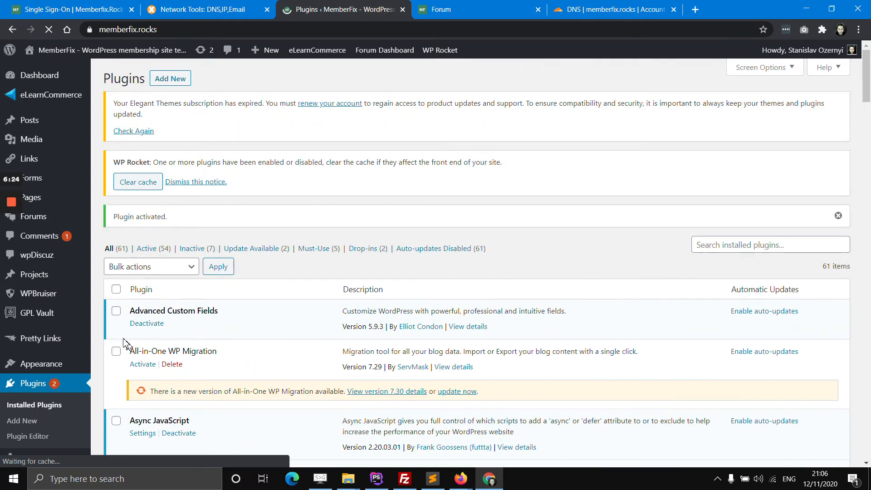
Open the OAuth Server plugin's general settings and check whether the OAuth server is enabled.
{"action": "scroll", "coordinate": [95, 323], "scroll_direction": "down", "scroll_amount": 2}
{"action": "scroll", "coordinate": [95, 323], "scroll_direction": "down", "scroll_amount": 9}
{"action": "mouse_move", "coordinate": [23, 316]}
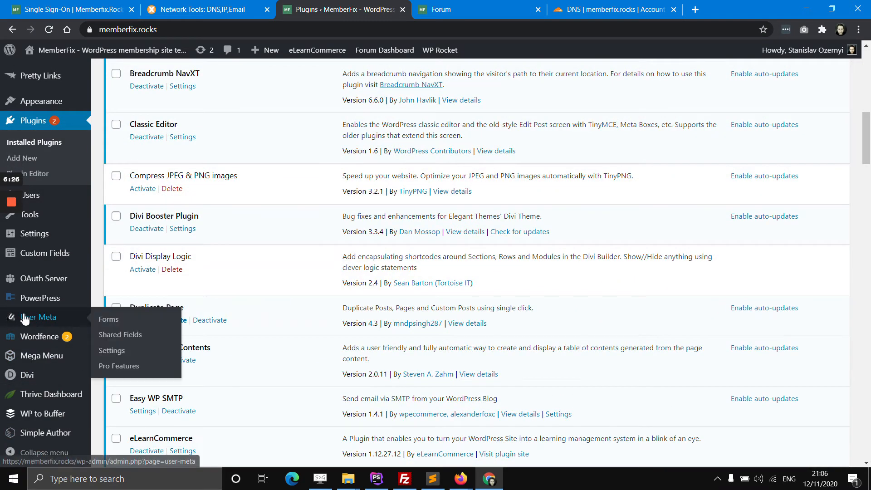
{"action": "mouse_move", "coordinate": [30, 285]}
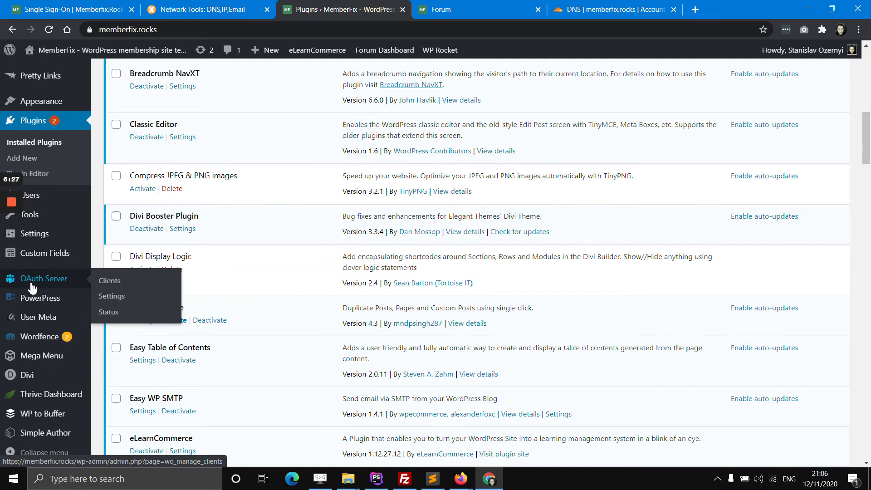
{"action": "left_click", "coordinate": [112, 296]}
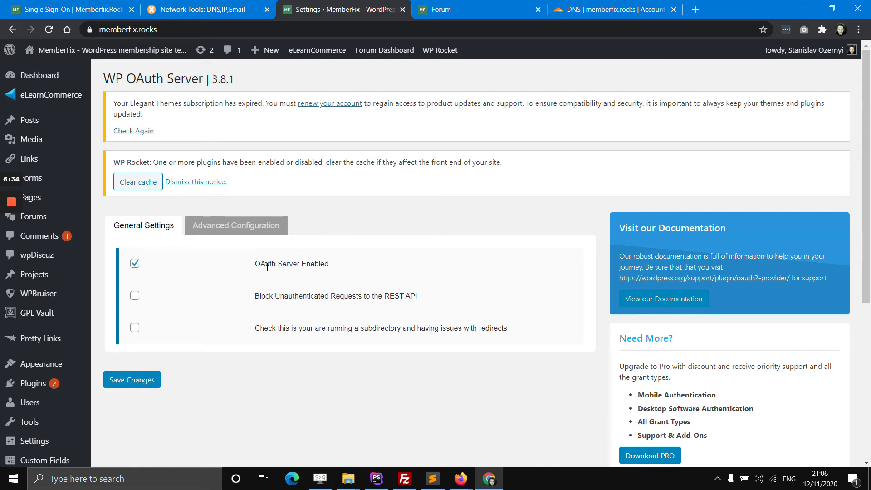
{"action": "scroll", "coordinate": [102, 345], "scroll_direction": "down", "scroll_amount": 1}
{"action": "left_click", "coordinate": [64, 451]}
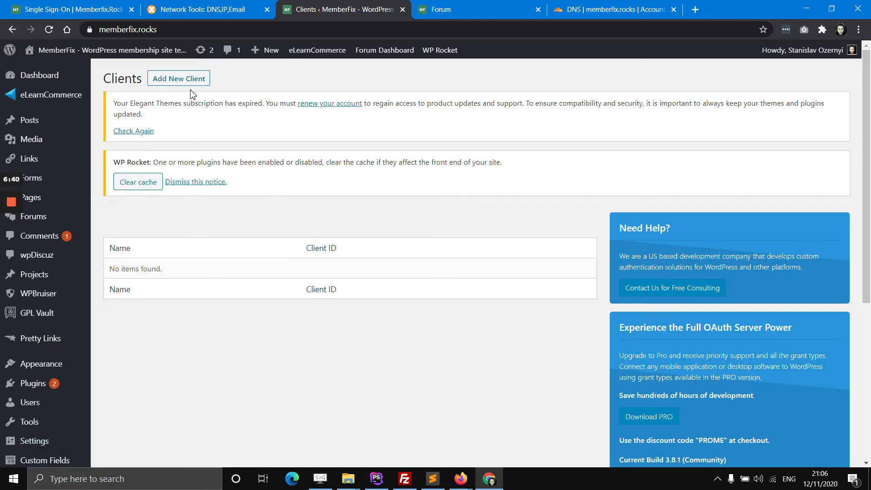
{"action": "left_click", "coordinate": [192, 82]}
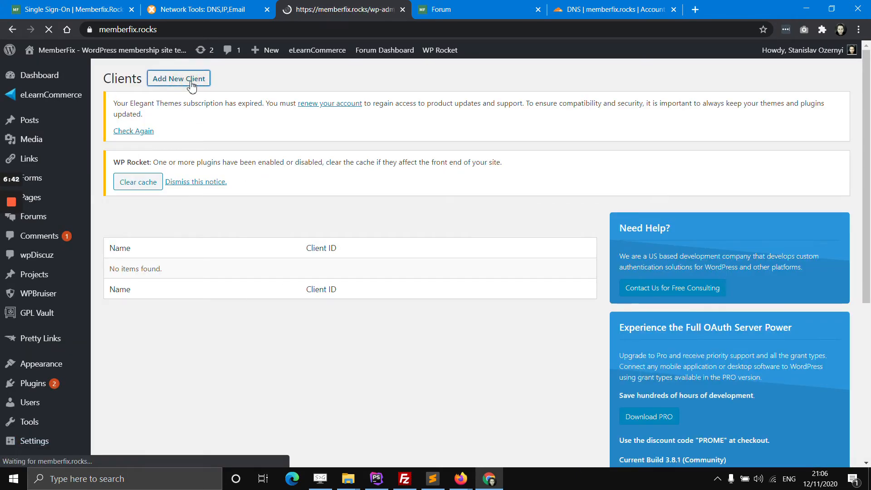
{"action": "scroll", "coordinate": [302, 210], "scroll_direction": "down", "scroll_amount": 1}
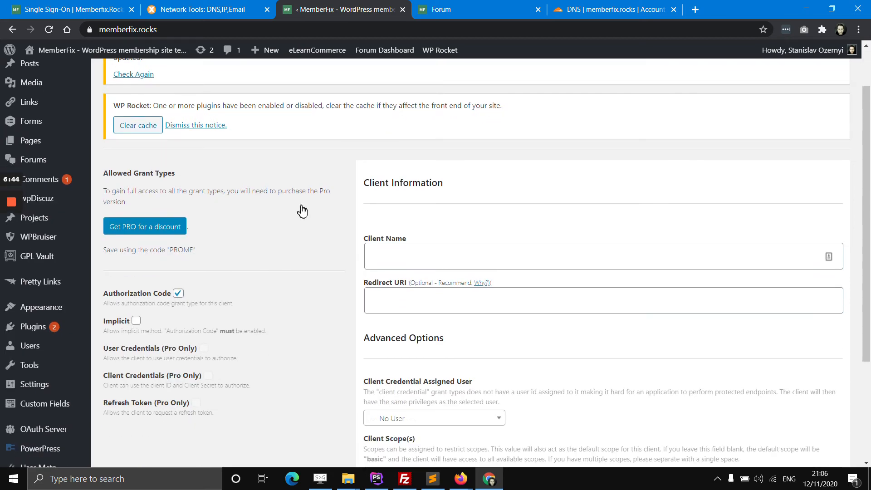
{"action": "scroll", "coordinate": [304, 211], "scroll_direction": "down", "scroll_amount": 1}
{"action": "left_click", "coordinate": [389, 196]}
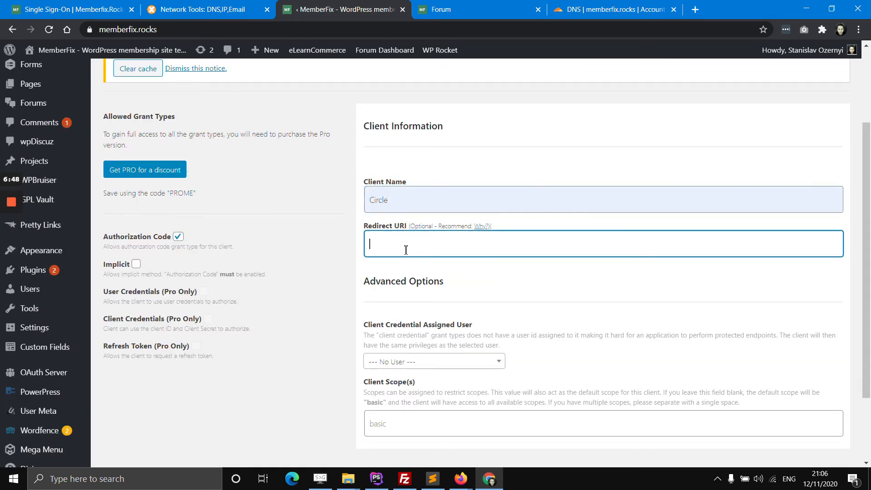
{"action": "left_click", "coordinate": [408, 241]}
{"action": "key", "text": "Down"}
{"action": "key", "text": "Return"}
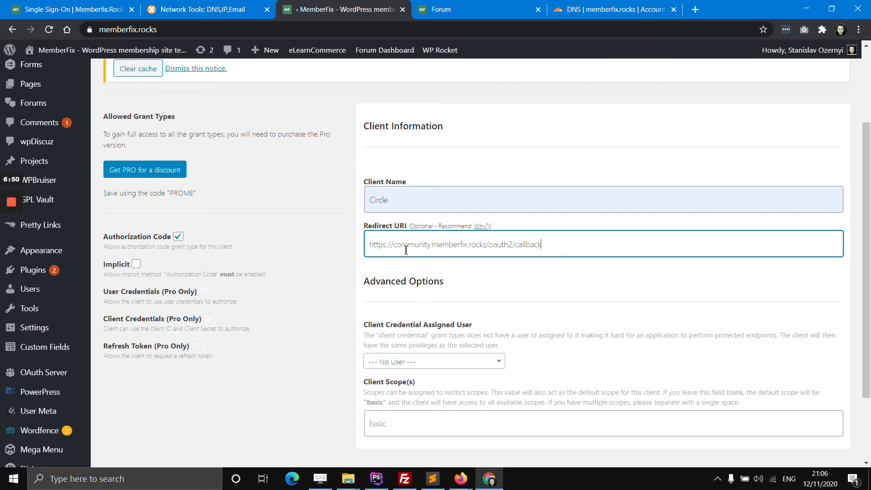
Compare the redirect URI with the callback URL in Circle's Single Sign-On settings and create the client.
{"action": "left_click", "coordinate": [102, 4]}
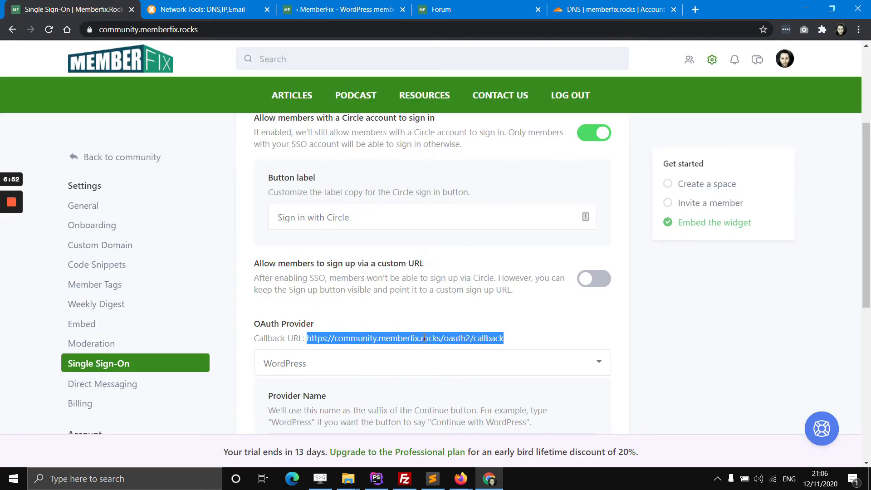
{"action": "left_click", "coordinate": [312, 5]}
{"action": "scroll", "coordinate": [439, 307], "scroll_direction": "down", "scroll_amount": 2}
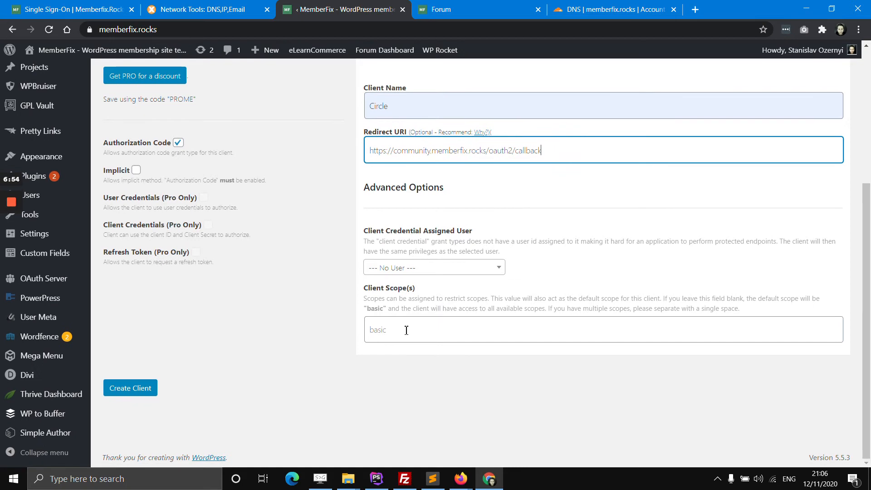
{"action": "left_click", "coordinate": [131, 388]}
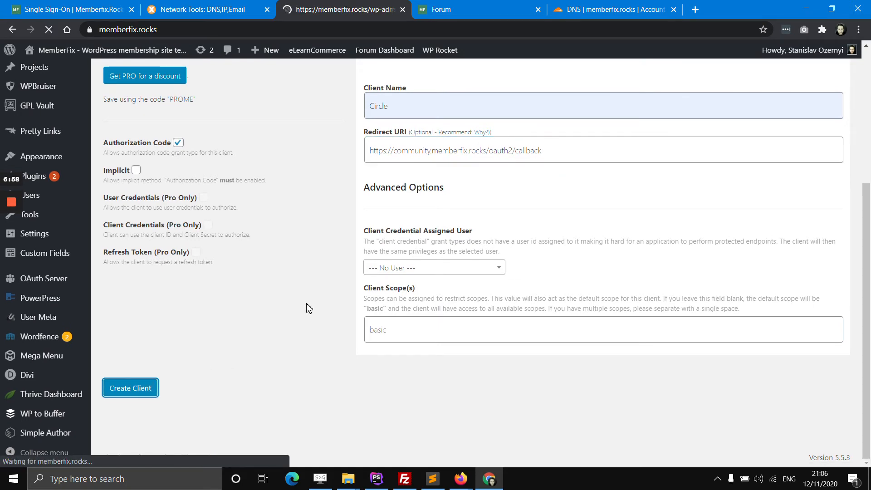
Review the details of the new Circle client and copy its Client ID.
{"action": "scroll", "coordinate": [256, 280], "scroll_direction": "down", "scroll_amount": 7}
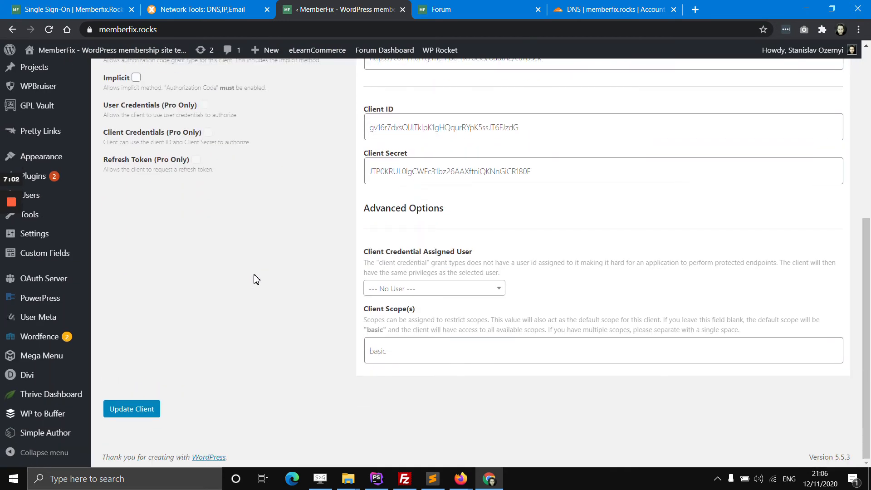
{"action": "scroll", "coordinate": [256, 279], "scroll_direction": "up", "scroll_amount": 7}
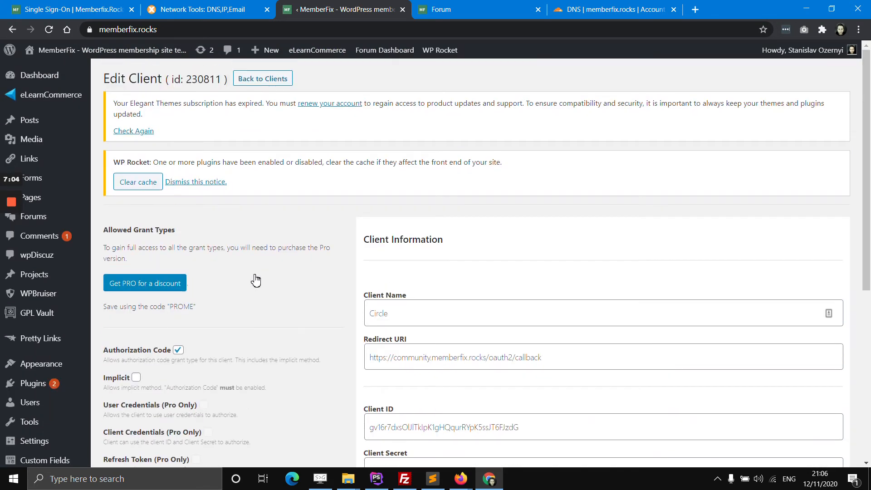
{"action": "scroll", "coordinate": [256, 280], "scroll_direction": "down", "scroll_amount": 4}
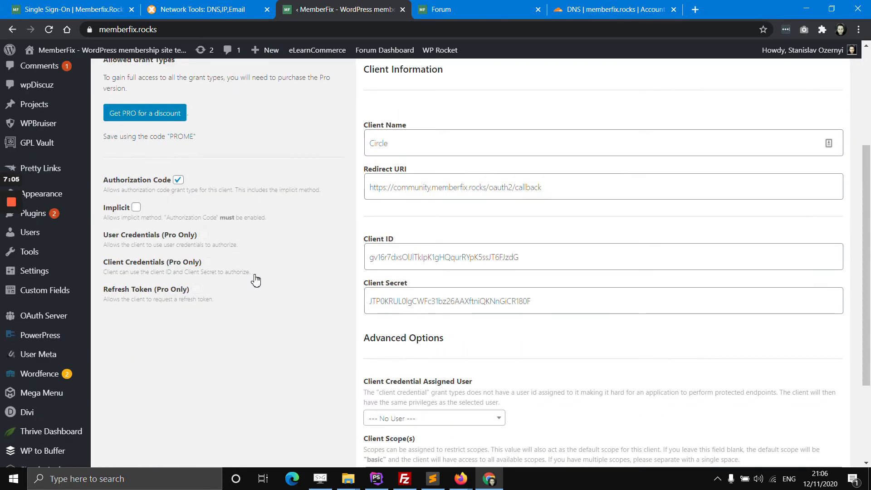
{"action": "double_click", "coordinate": [416, 259]}
{"action": "key", "text": "ctrl+c"}
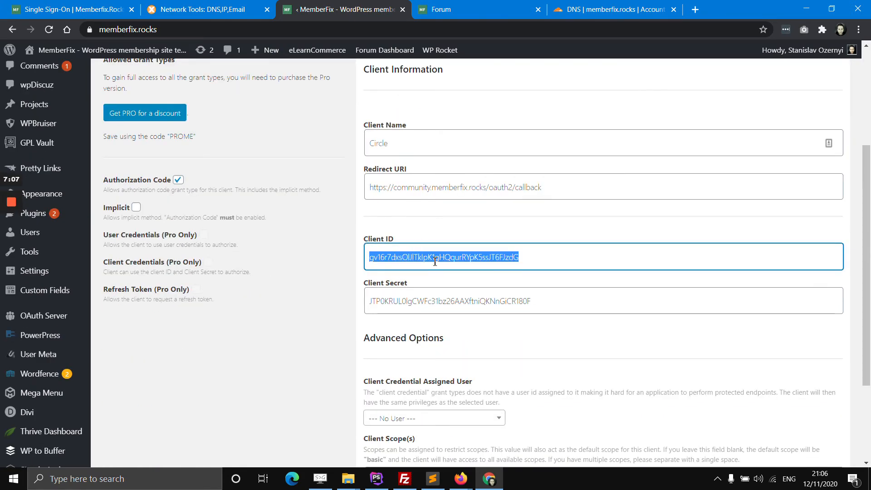
Return to Circle's Single Sign-On settings and enable SSO for the community.
{"action": "left_click", "coordinate": [86, 9]}
{"action": "scroll", "coordinate": [577, 224], "scroll_direction": "up", "scroll_amount": 3}
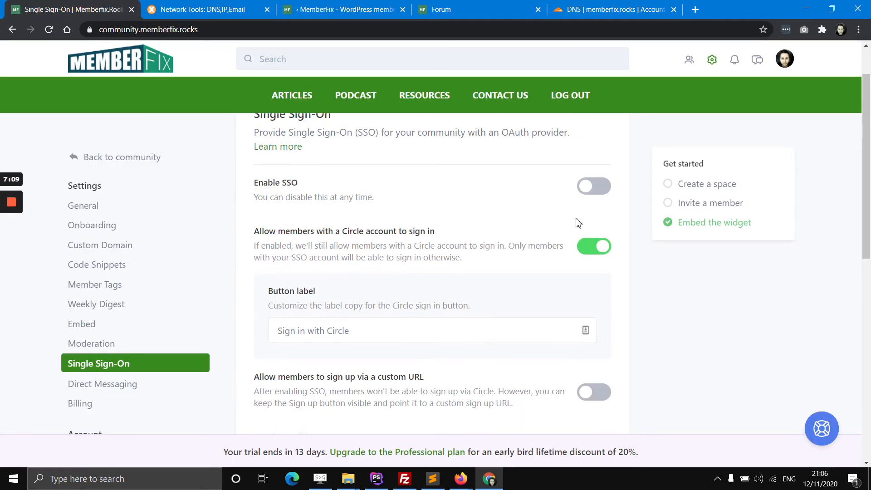
{"action": "left_click", "coordinate": [584, 194]}
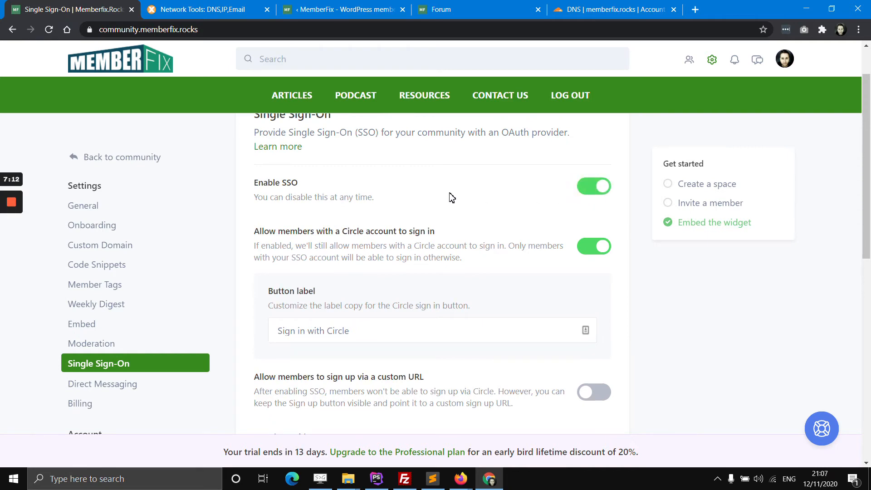
Choose WordPress as the OAuth provider and replace the Client ID with the one copied from WP OAuth Server.
{"action": "scroll", "coordinate": [452, 197], "scroll_direction": "down", "scroll_amount": 6}
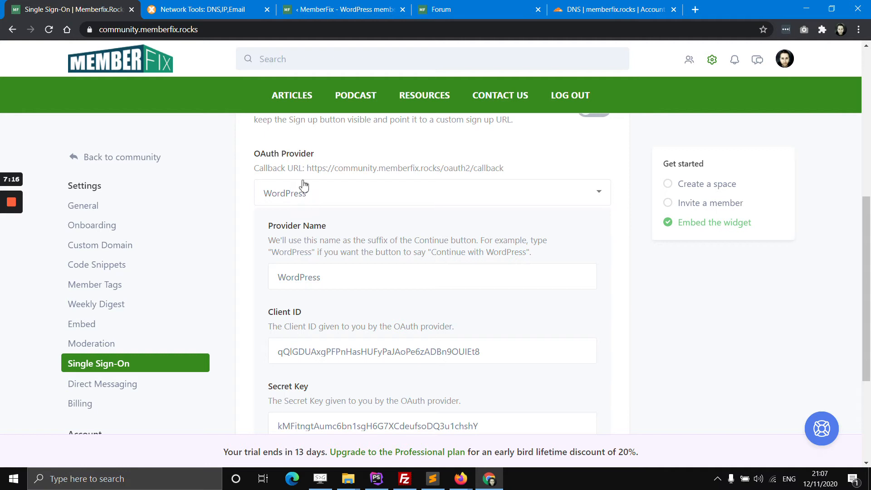
{"action": "left_click", "coordinate": [314, 196]}
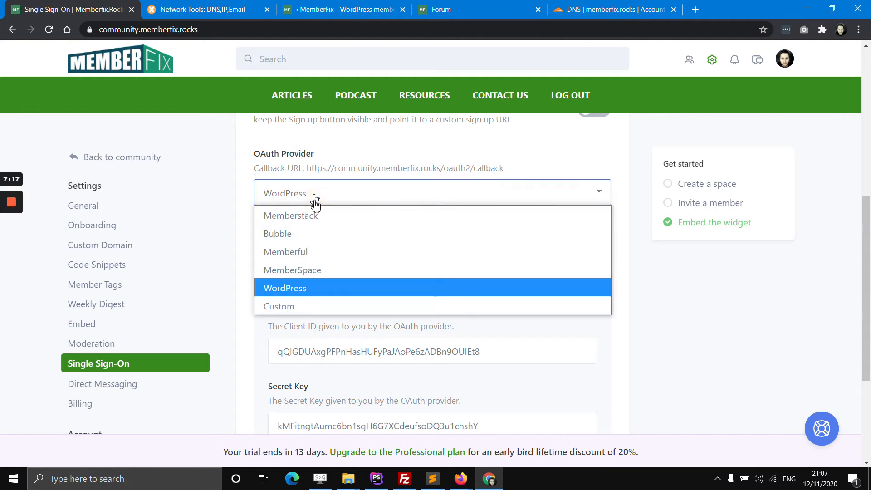
{"action": "left_click", "coordinate": [319, 287]}
{"action": "left_click", "coordinate": [346, 279]}
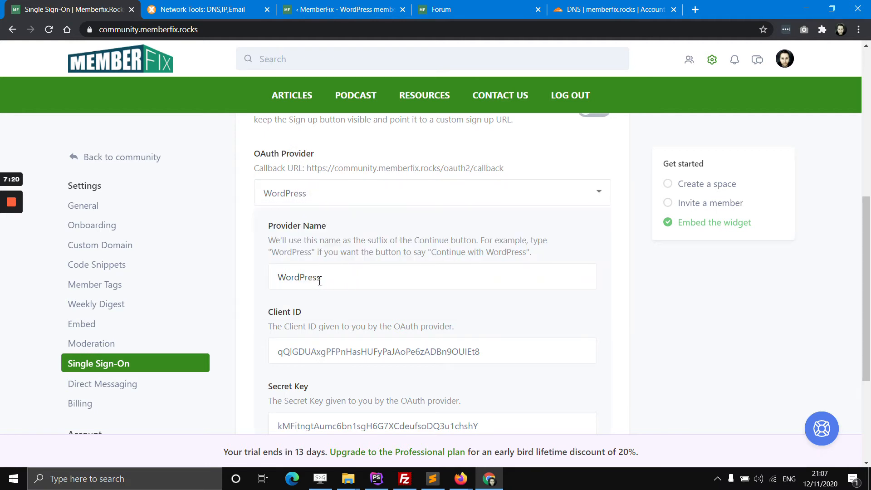
{"action": "scroll", "coordinate": [320, 283], "scroll_direction": "down", "scroll_amount": 2}
{"action": "double_click", "coordinate": [346, 238]}
{"action": "key", "text": "ctrl+v"}
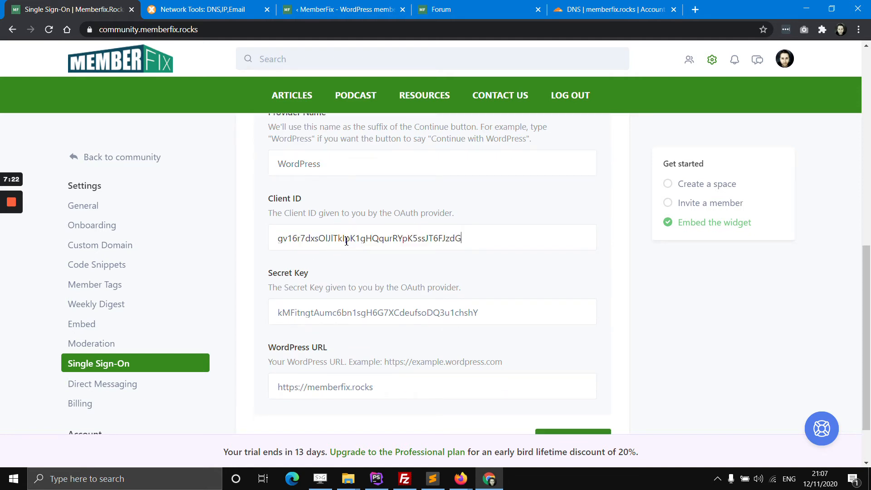
Close the Network Tools page that was used for the domain lookup.
{"action": "left_click", "coordinate": [323, 308]}
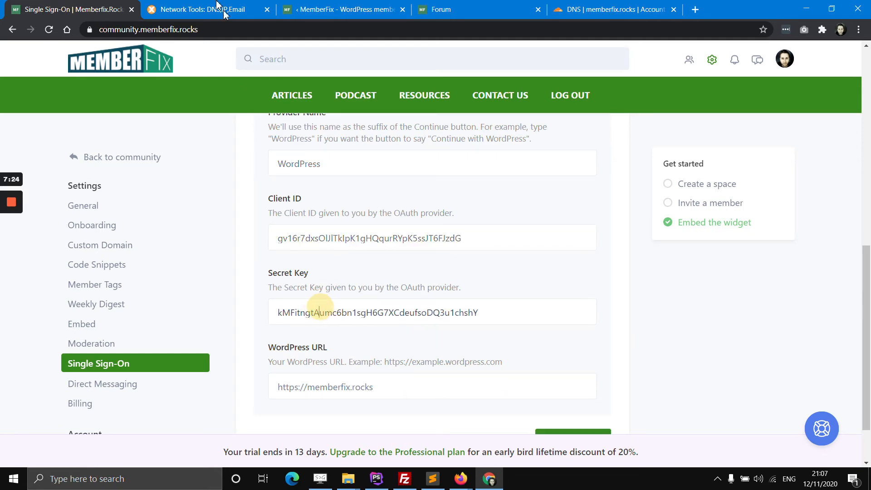
{"action": "left_click", "coordinate": [213, 10]}
{"action": "left_click", "coordinate": [267, 9]}
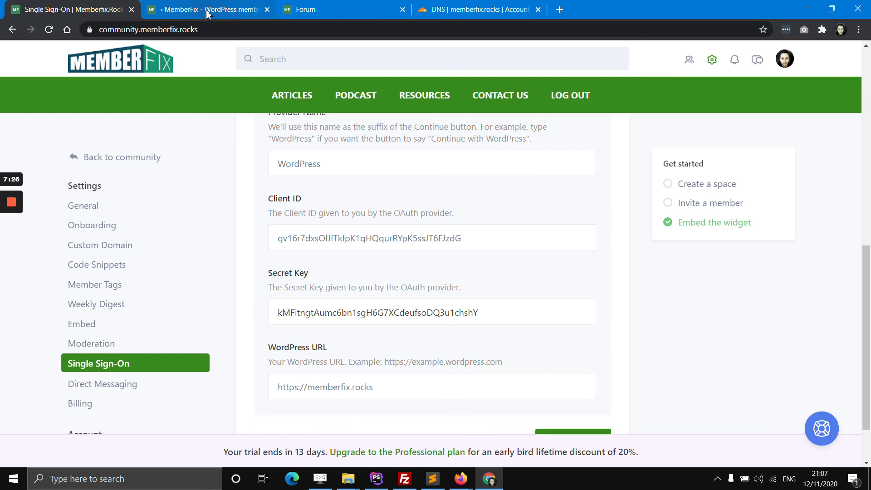
Replace Circle's Secret Key with the Client Secret copied from the WP OAuth Server client in WordPress.
{"action": "left_click", "coordinate": [211, 9]}
{"action": "double_click", "coordinate": [406, 300]}
{"action": "key", "text": "ctrl+c"}
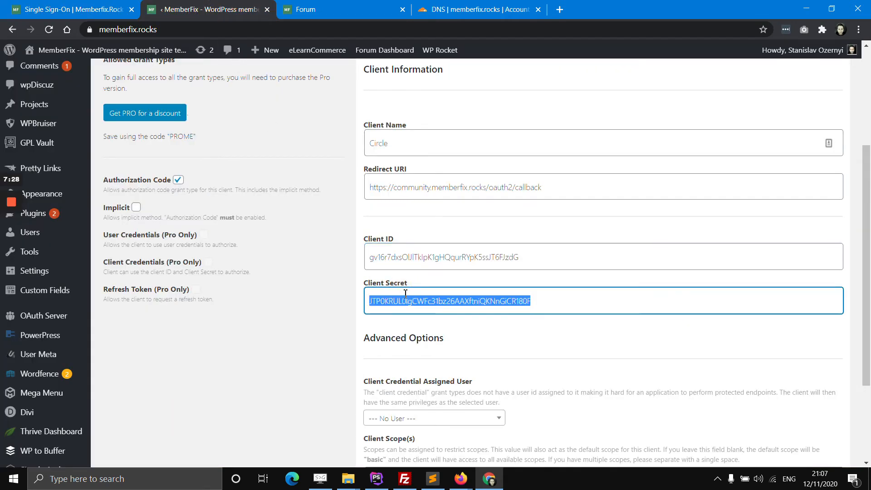
{"action": "left_click", "coordinate": [27, 5]}
{"action": "double_click", "coordinate": [312, 313]}
{"action": "key", "text": "ctrl+v"}
Check the WordPress URL and save the Single Sign-On settings.
{"action": "scroll", "coordinate": [314, 318], "scroll_direction": "down", "scroll_amount": 2}
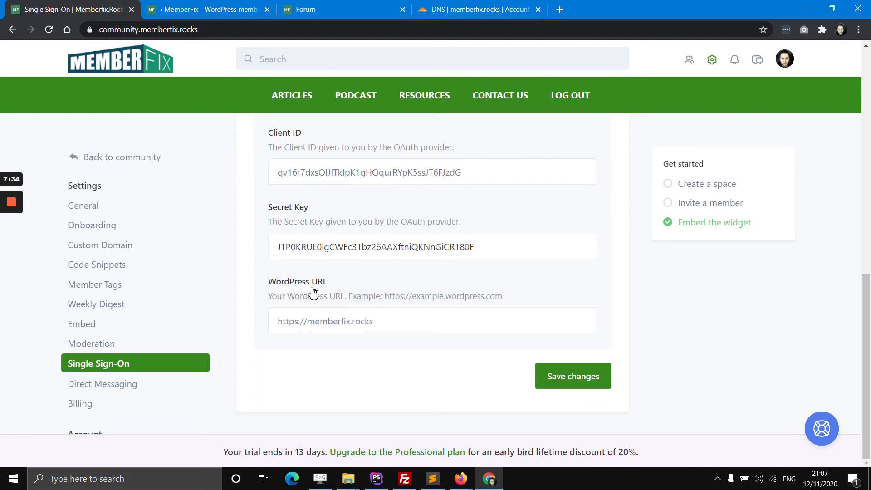
{"action": "double_click", "coordinate": [334, 322]}
{"action": "left_click", "coordinate": [338, 359]}
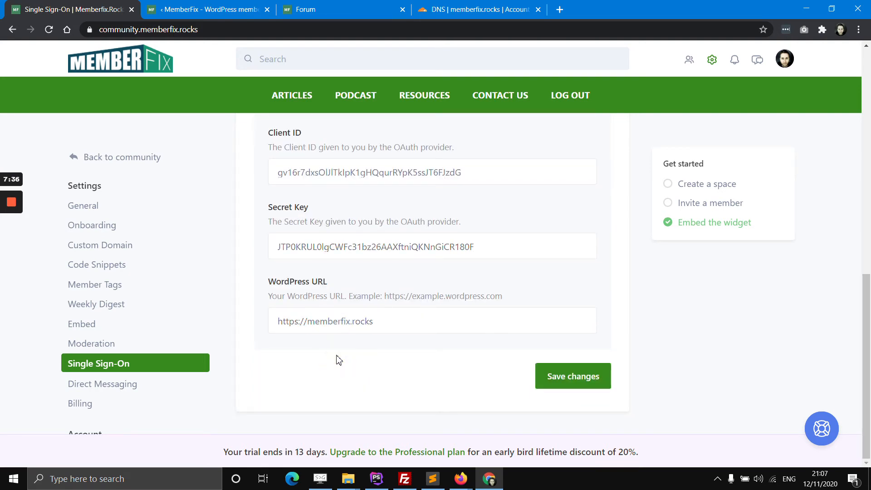
{"action": "left_click", "coordinate": [558, 382]}
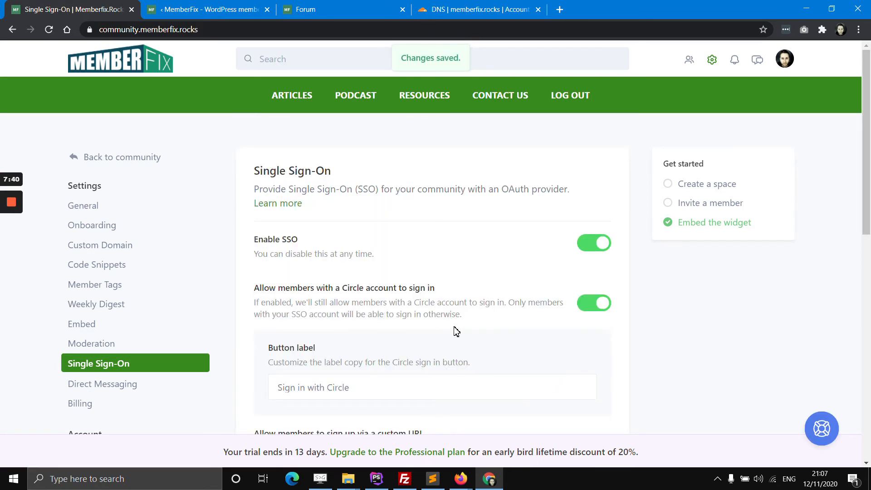
Open community.memberfix.rocks in a new incognito window.
{"action": "left_click", "coordinate": [859, 29]}
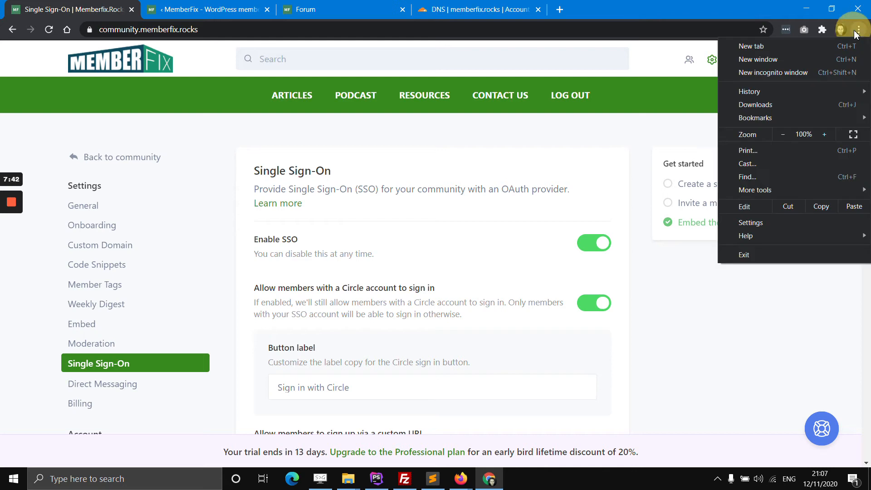
{"action": "left_click", "coordinate": [812, 72]}
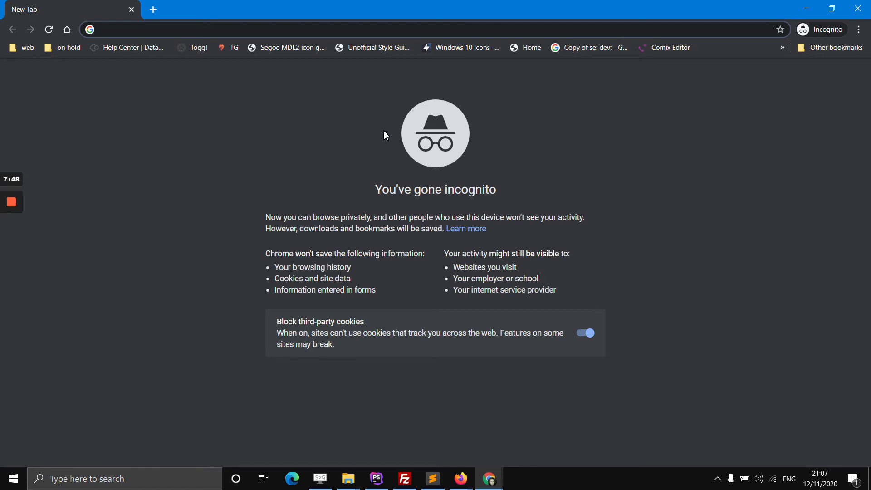
{"action": "type", "text": "comm"}
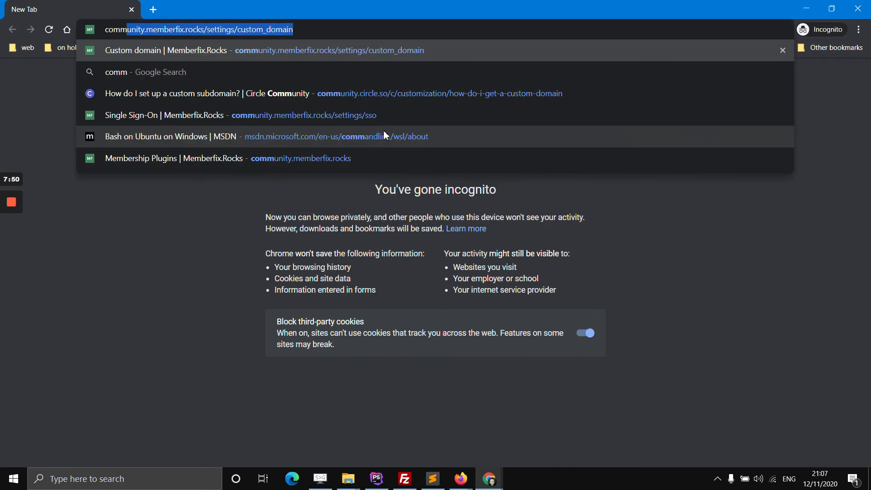
{"action": "key", "text": "Right"}
{"action": "key", "text": "BackSpace"}
{"action": "key", "text": "BackSpace"}
{"action": "key", "text": "BackSpace"}
{"action": "key", "text": "BackSpace"}
{"action": "key", "text": "BackSpace"}
{"action": "key", "text": "BackSpace"}
{"action": "key", "text": "BackSpace"}
{"action": "key", "text": "BackSpace"}
{"action": "key", "text": "BackSpace"}
{"action": "key", "text": "BackSpace"}
{"action": "key", "text": "BackSpace"}
{"action": "key", "text": "BackSpace"}
{"action": "key", "text": "BackSpace"}
{"action": "key", "text": "BackSpace"}
{"action": "key", "text": "BackSpace"}
{"action": "key", "text": "BackSpace"}
{"action": "key", "text": "BackSpace"}
{"action": "key", "text": "BackSpace"}
{"action": "key", "text": "BackSpace"}
{"action": "key", "text": "BackSpace"}
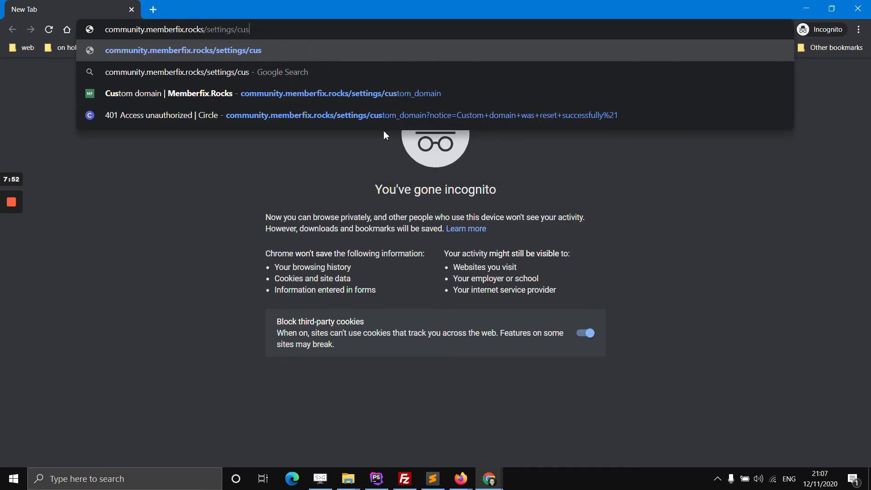
{"action": "key", "text": "Return"}
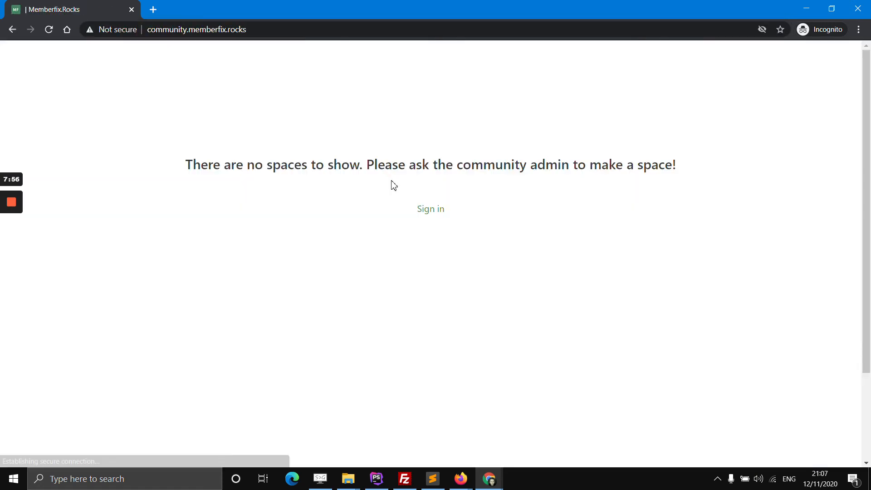
Test single sign-on by continuing with WordPress and logging in with the saved account username and password.
{"action": "left_click", "coordinate": [442, 209]}
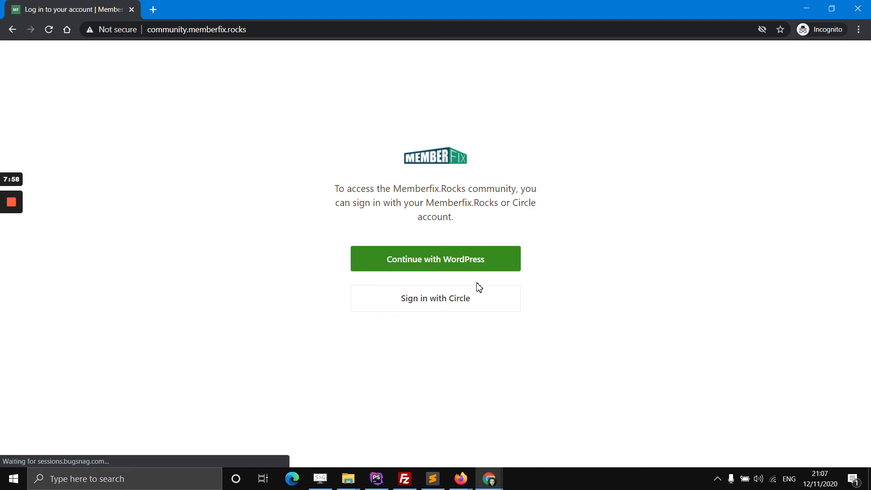
{"action": "left_click", "coordinate": [472, 266]}
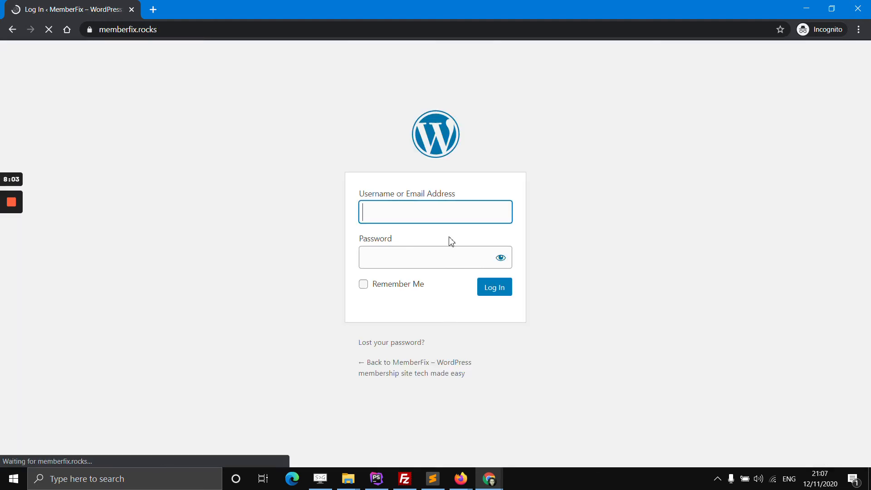
{"action": "left_click", "coordinate": [435, 214]}
{"action": "left_click", "coordinate": [427, 235]}
{"action": "left_click", "coordinate": [489, 287]}
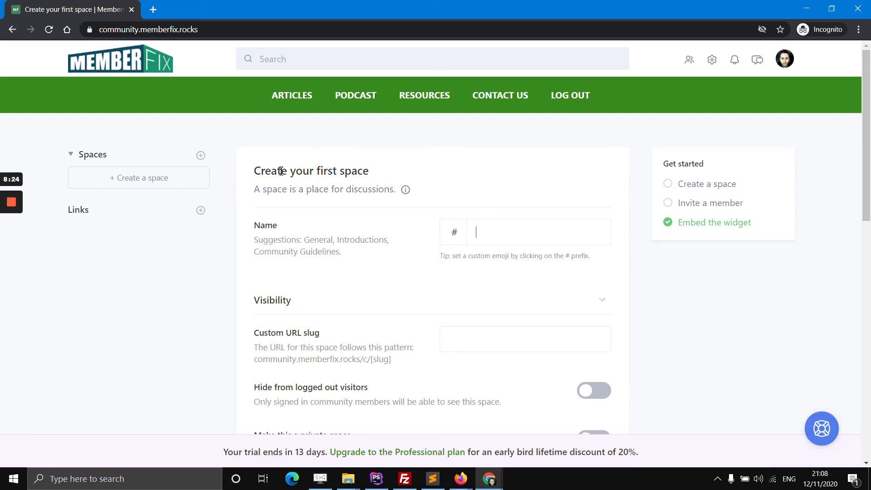
{"action": "mouse_move", "coordinate": [9, 204]}
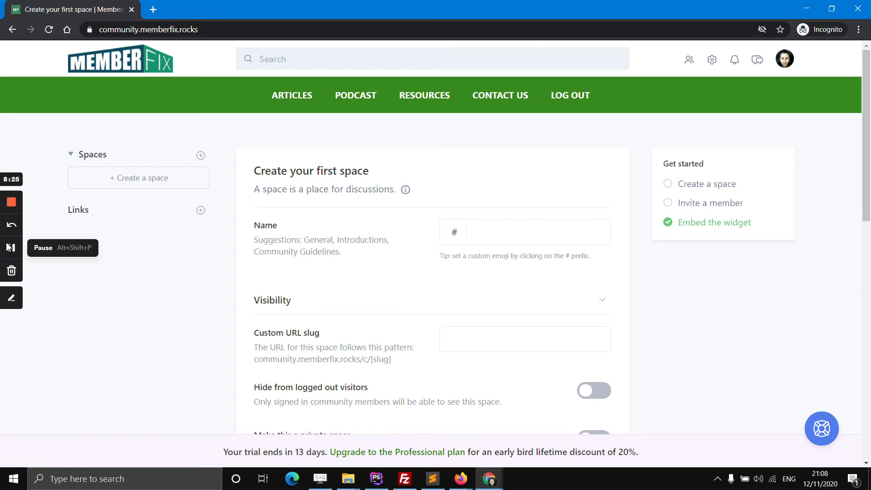
Return to the community's home page and close the incognito, WordPress admin and DNS pages.
{"action": "left_click", "coordinate": [132, 9]}
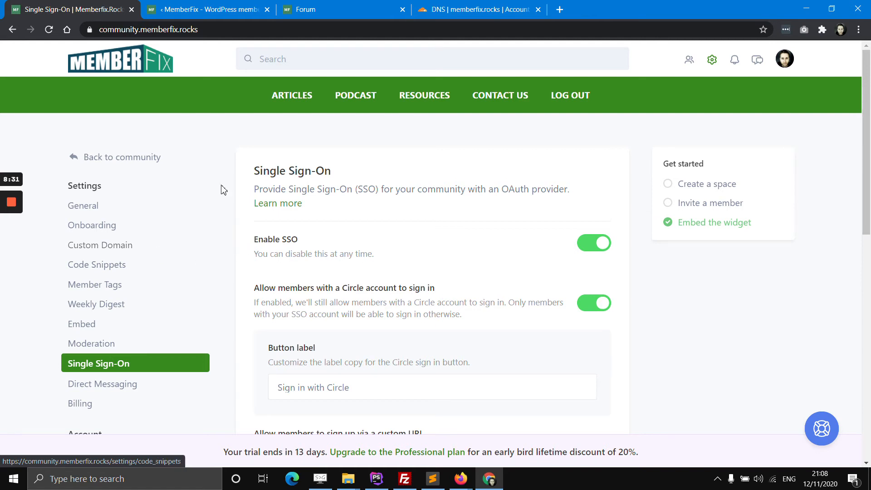
{"action": "left_click", "coordinate": [162, 68]}
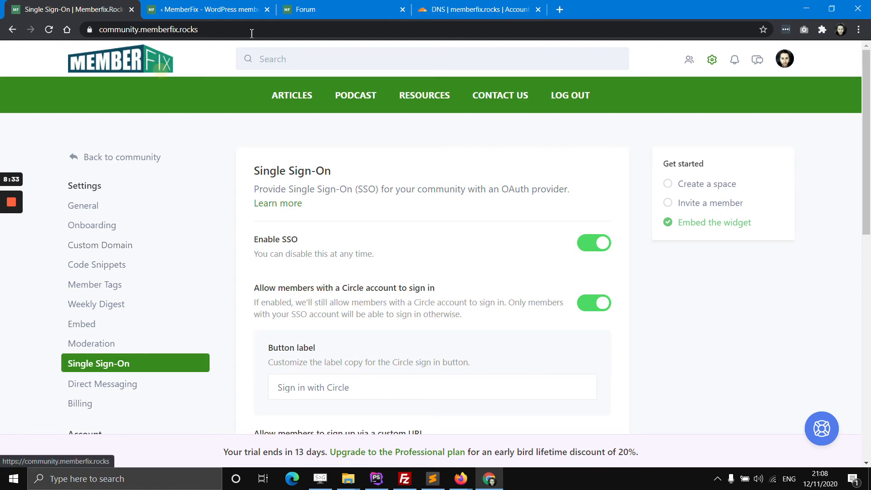
{"action": "left_click", "coordinate": [267, 10]}
{"action": "left_click", "coordinate": [403, 10]}
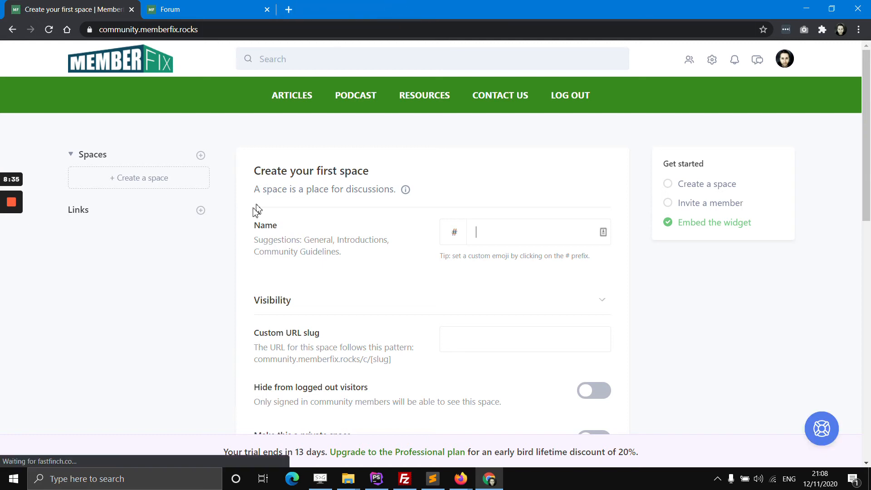
Start the first space and name it Membership Plugins, copying the name from the old WordPress forum.
{"action": "left_click", "coordinate": [155, 184]}
{"action": "left_click", "coordinate": [155, 181]}
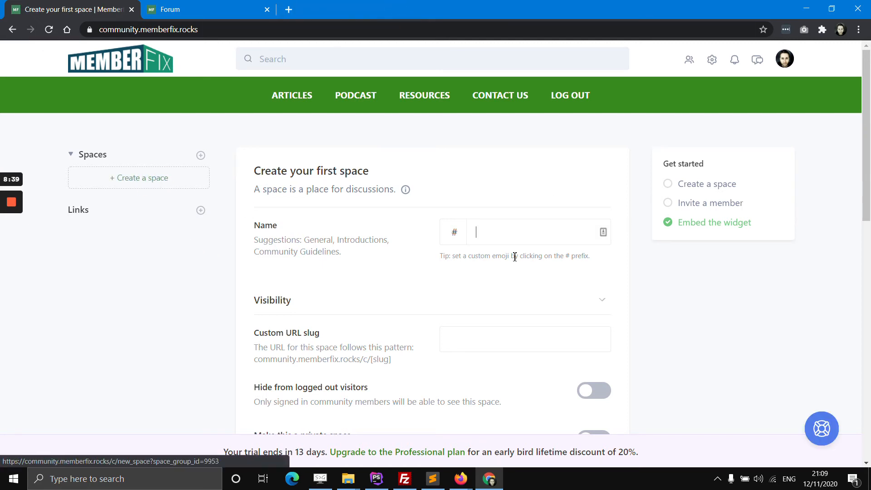
{"action": "left_click", "coordinate": [515, 230]}
{"action": "left_click", "coordinate": [242, 5]}
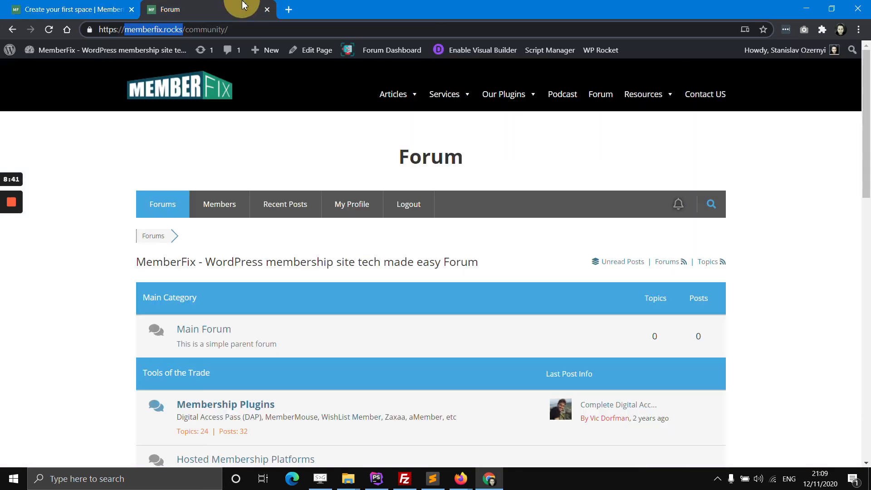
{"action": "scroll", "coordinate": [389, 331], "scroll_direction": "down", "scroll_amount": 5}
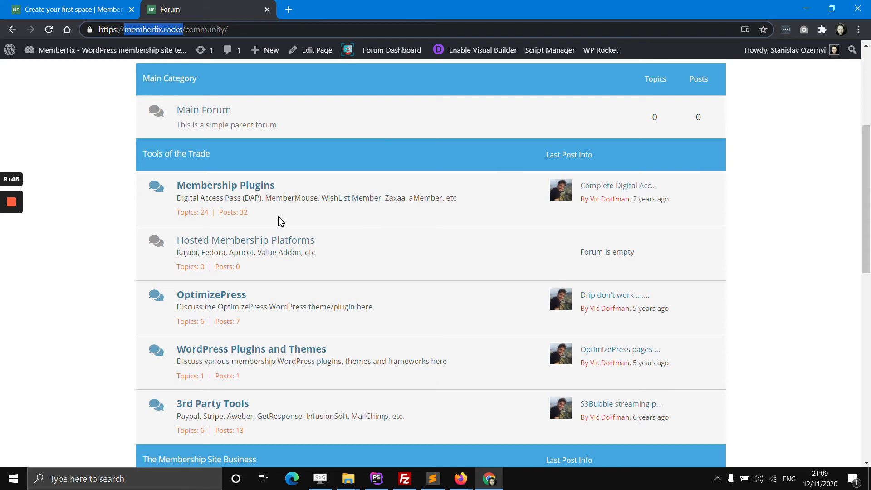
{"action": "scroll", "coordinate": [421, 298], "scroll_direction": "up", "scroll_amount": 1}
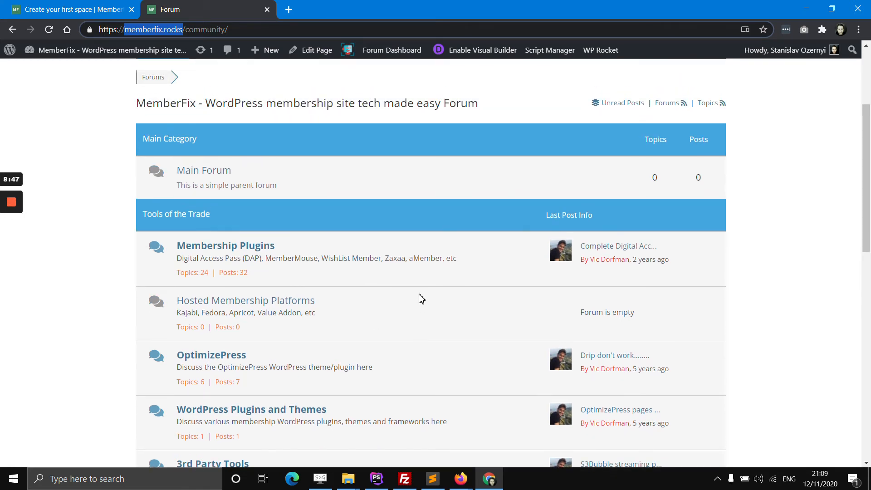
{"action": "left_click_drag", "start_coordinate": [178, 239], "coordinate": [291, 247]}
{"action": "key", "text": "ctrl+c"}
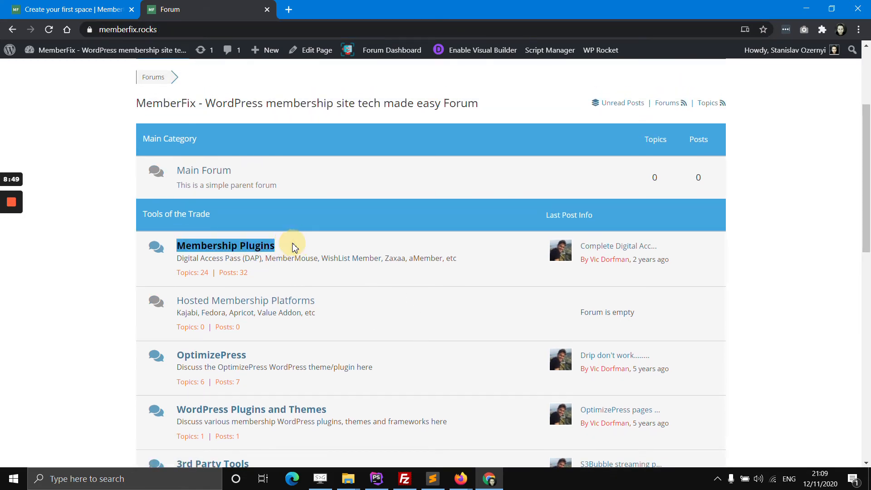
{"action": "left_click", "coordinate": [121, 7]}
{"action": "key", "text": "ctrl+v"}
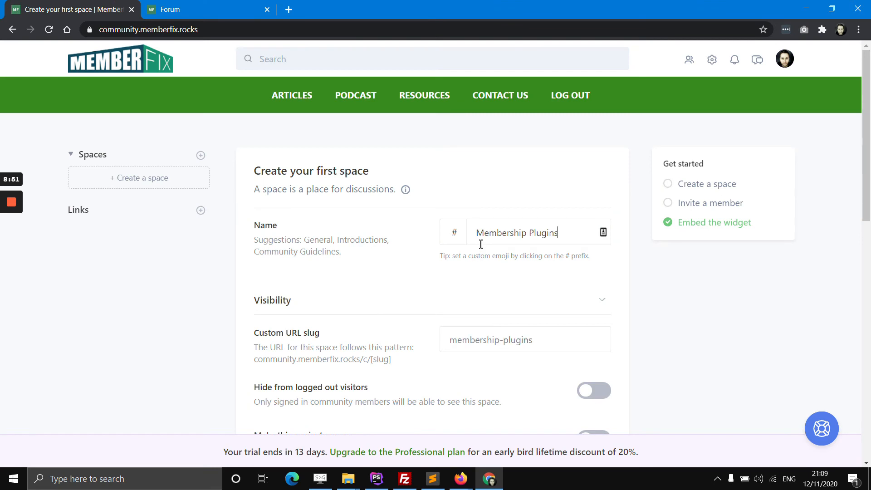
Set the red explosion emoji as the Membership Plugins space's icon.
{"action": "left_click", "coordinate": [458, 238]}
{"action": "scroll", "coordinate": [582, 338], "scroll_direction": "down", "scroll_amount": 3}
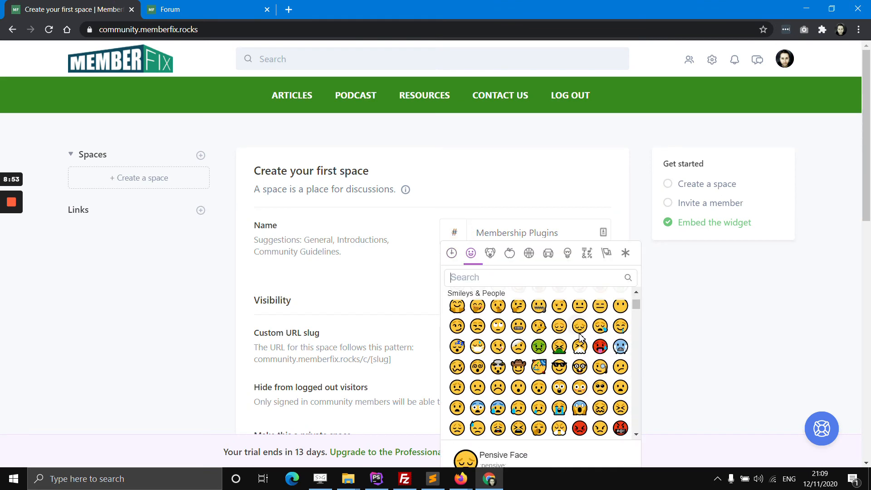
{"action": "scroll", "coordinate": [575, 331], "scroll_direction": "down", "scroll_amount": 10}
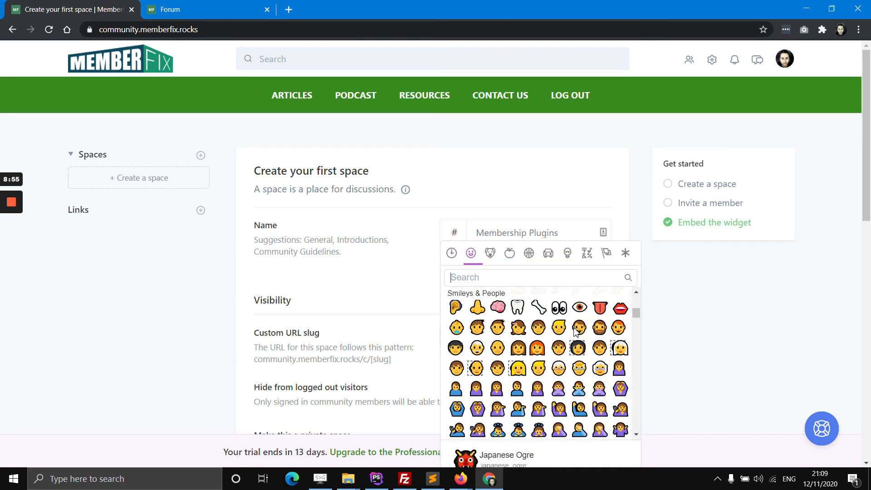
{"action": "scroll", "coordinate": [575, 330], "scroll_direction": "down", "scroll_amount": 10}
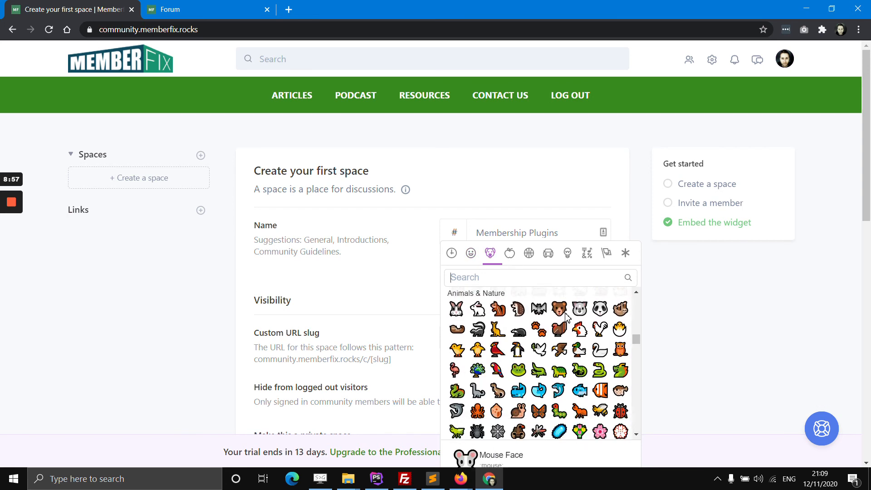
{"action": "scroll", "coordinate": [566, 317], "scroll_direction": "up", "scroll_amount": 5}
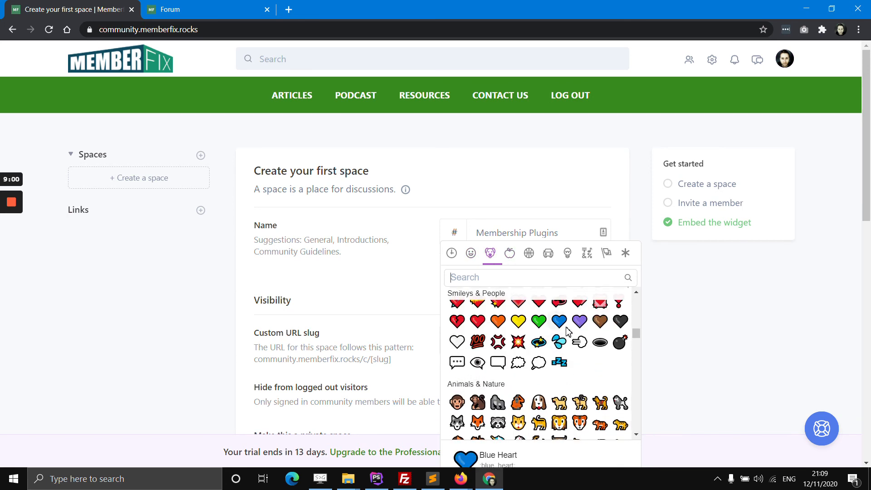
{"action": "left_click", "coordinate": [518, 341]}
Review the layout options, keep Post View, and create the Membership Plugins space.
{"action": "scroll", "coordinate": [599, 345], "scroll_direction": "down", "scroll_amount": 10}
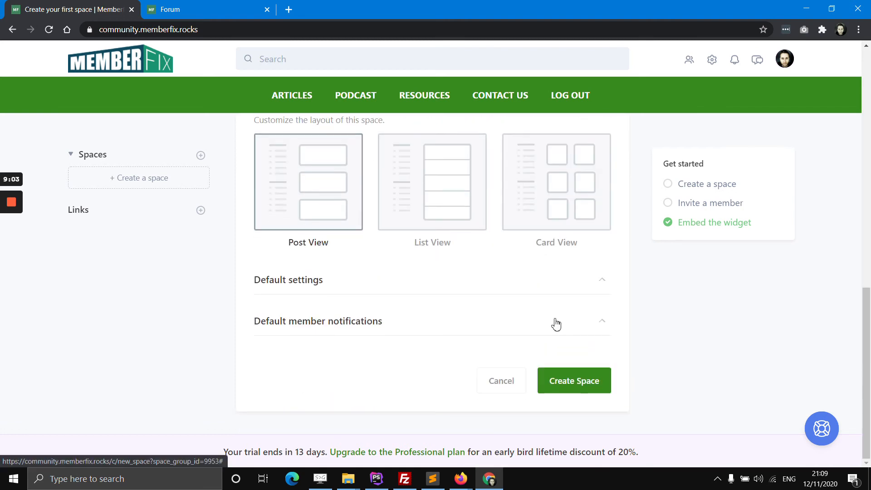
{"action": "scroll", "coordinate": [485, 275], "scroll_direction": "up", "scroll_amount": 1}
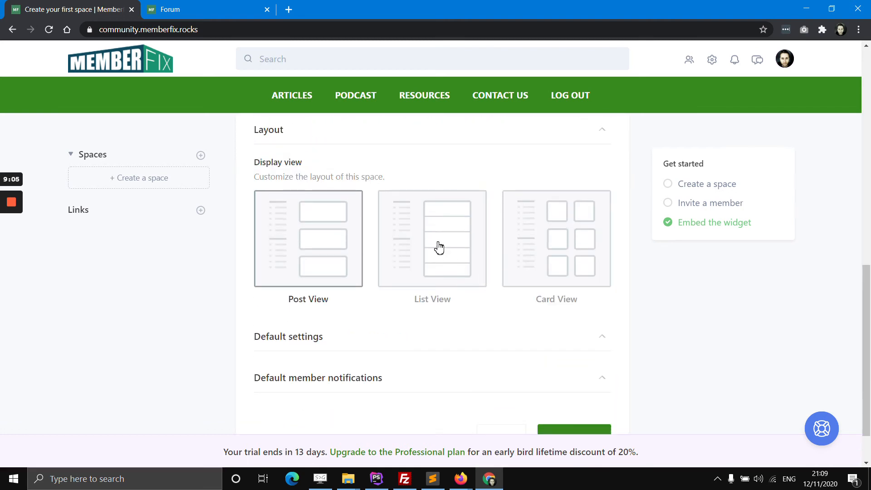
{"action": "scroll", "coordinate": [558, 375], "scroll_direction": "down", "scroll_amount": 2}
{"action": "left_click", "coordinate": [585, 381]}
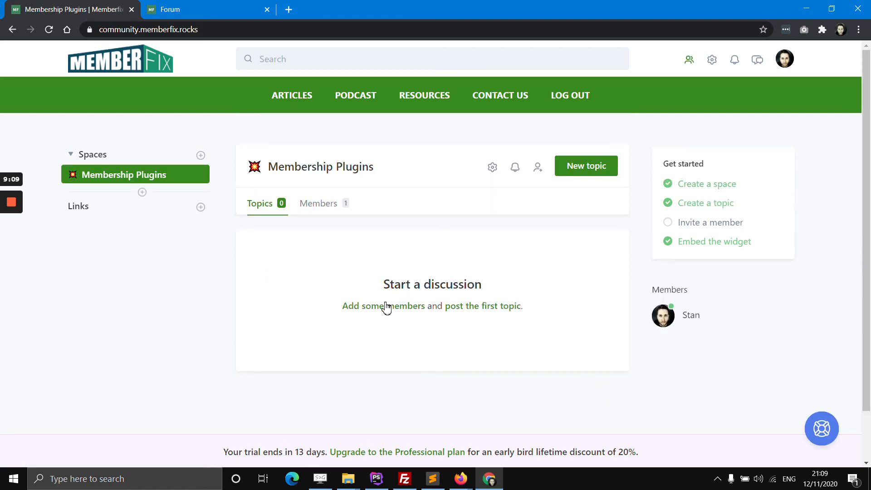
Start a second space and name it Hosted Membership Platforms, copying the name from the old forum.
{"action": "left_click", "coordinate": [143, 193]}
{"action": "left_click", "coordinate": [220, 6]}
{"action": "left_click_drag", "start_coordinate": [178, 300], "coordinate": [321, 300]}
{"action": "key", "text": "ctrl+c"}
{"action": "left_click", "coordinate": [55, 6]}
{"action": "left_click", "coordinate": [201, 157]}
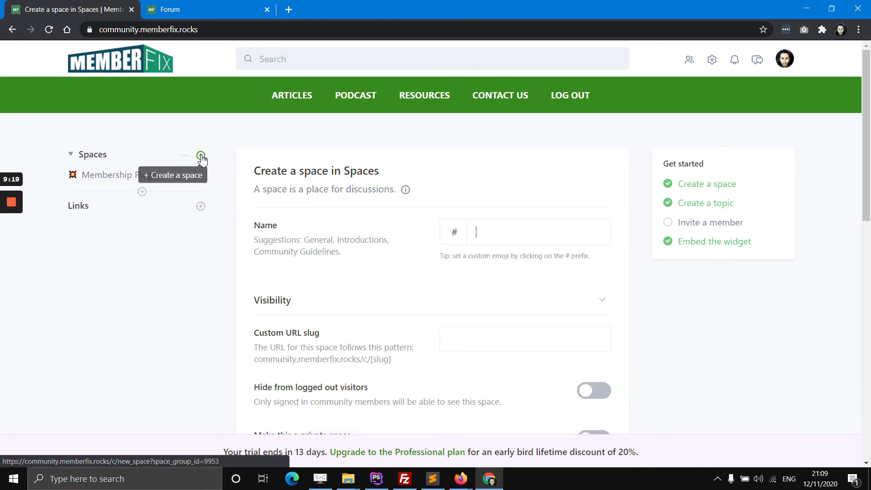
{"action": "key", "text": "ctrl+v"}
Give the Hosted Membership Platforms space a smiling, tongue-out face emoji as its icon and create it.
{"action": "left_click", "coordinate": [449, 229]}
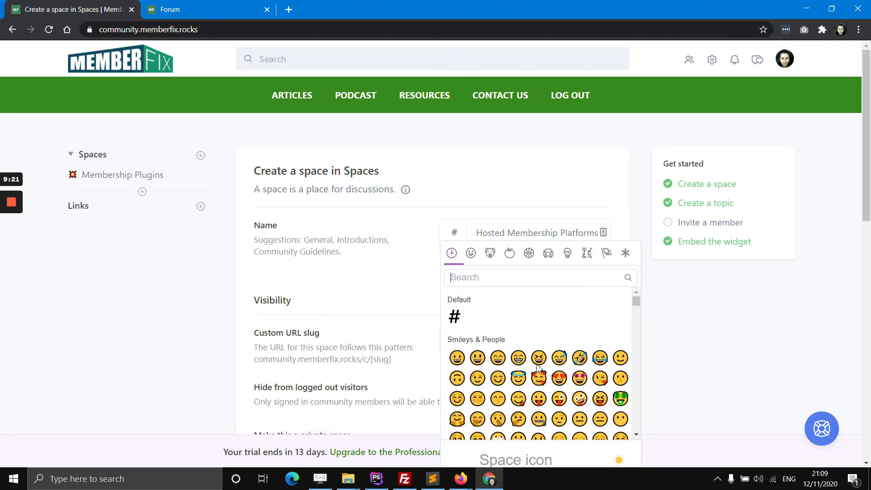
{"action": "left_click", "coordinate": [531, 398]}
{"action": "scroll", "coordinate": [601, 403], "scroll_direction": "down", "scroll_amount": 15}
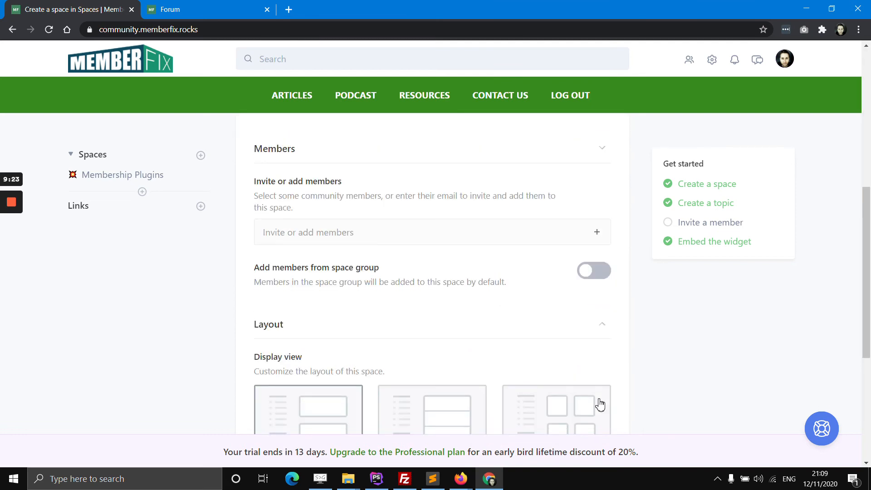
{"action": "left_click", "coordinate": [589, 379]}
Start a third space in the Spaces group and name it OptimizePress, copying the name from the old forum.
{"action": "left_click", "coordinate": [189, 9]}
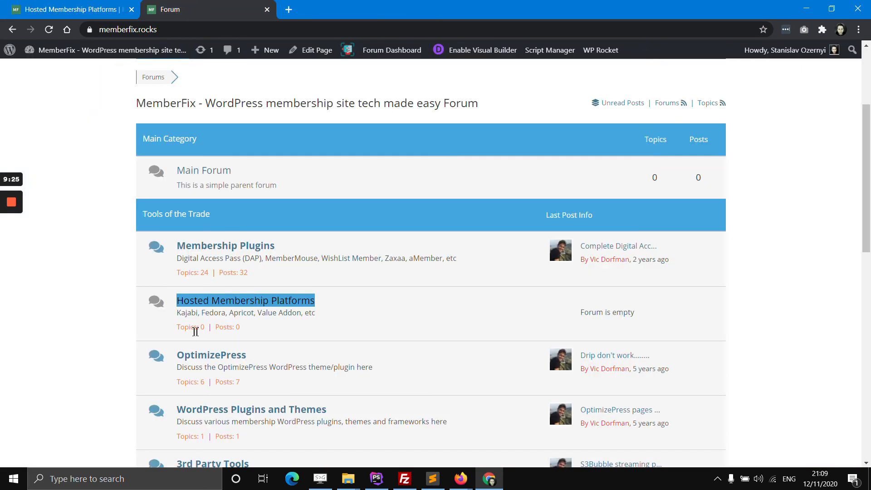
{"action": "left_click_drag", "start_coordinate": [177, 354], "coordinate": [250, 356]}
{"action": "key", "text": "ctrl+c"}
{"action": "key", "text": "ctrl+shift+Tab"}
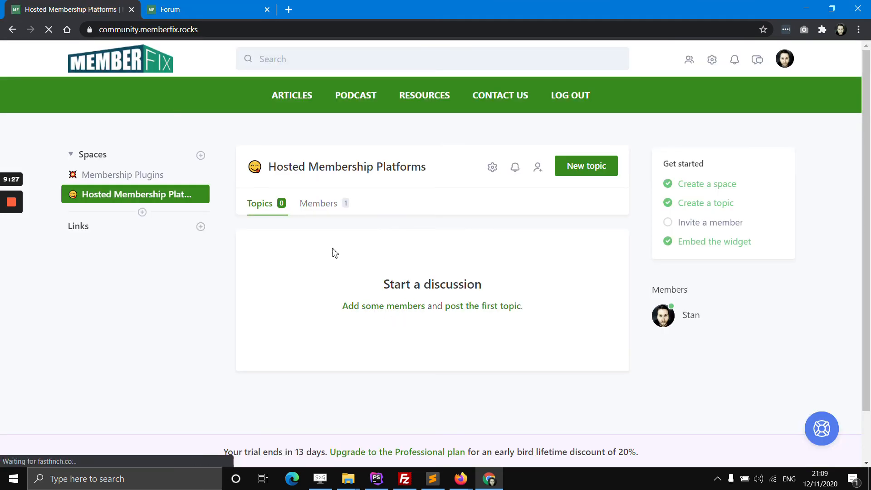
{"action": "left_click", "coordinate": [201, 155]}
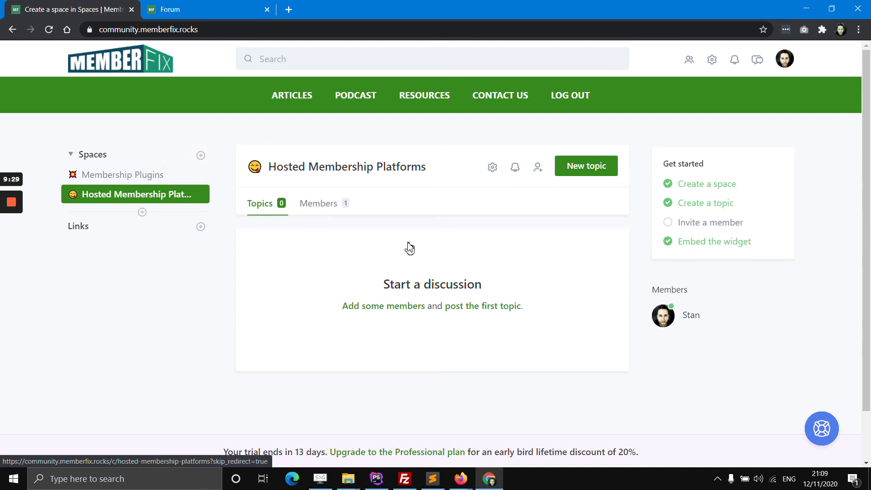
{"action": "key", "text": "ctrl+v"}
Give the OptimizePress space a speech bubble emoji as its icon and create it.
{"action": "left_click", "coordinate": [454, 233]}
{"action": "scroll", "coordinate": [484, 363], "scroll_direction": "down", "scroll_amount": 5}
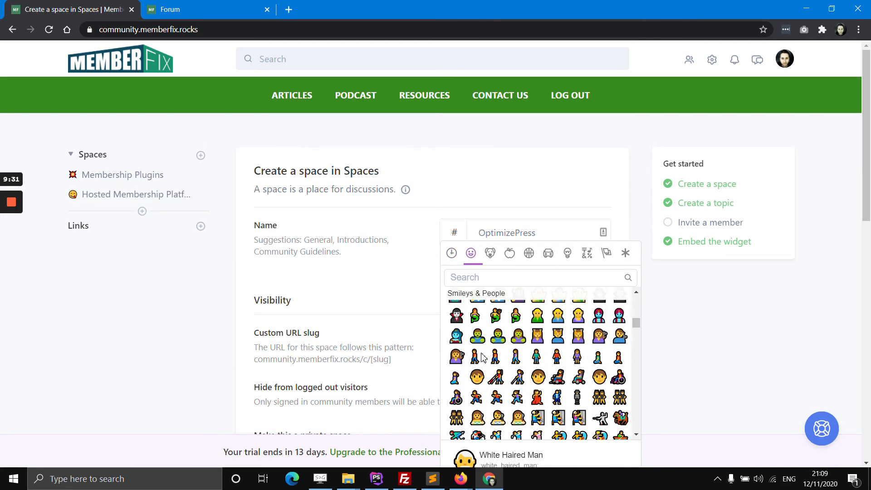
{"action": "scroll", "coordinate": [503, 385], "scroll_direction": "down", "scroll_amount": 4}
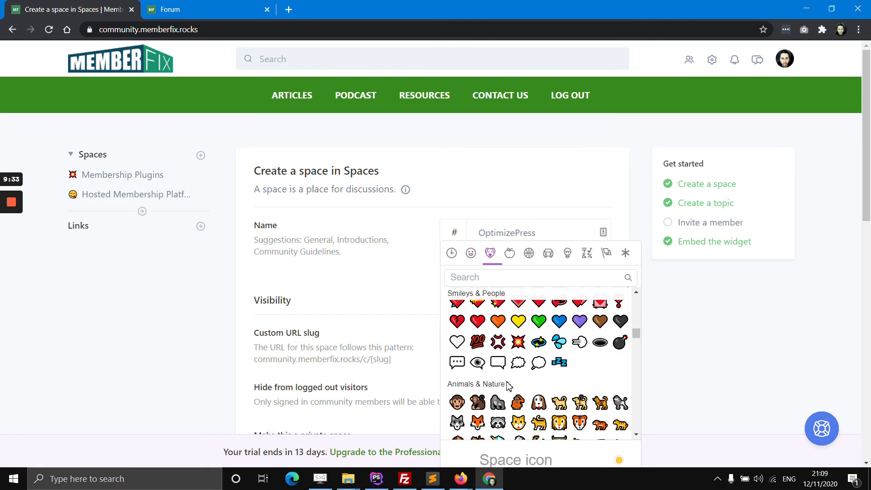
{"action": "left_click", "coordinate": [498, 362]}
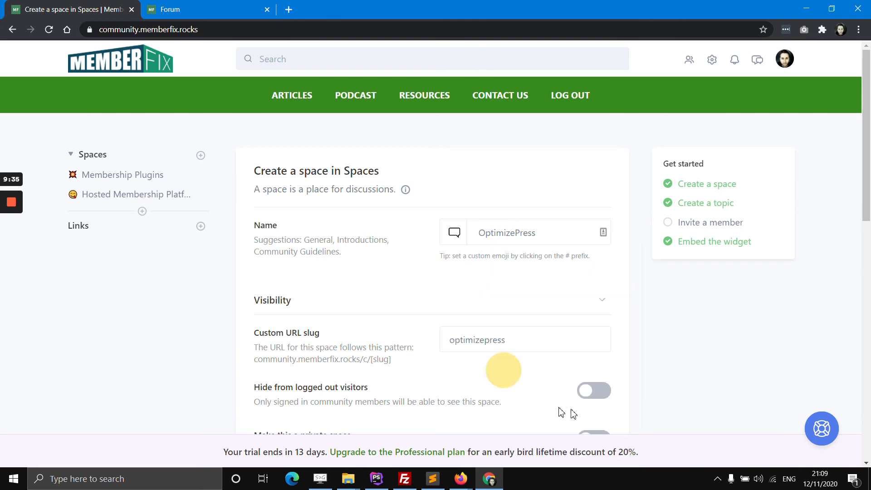
{"action": "scroll", "coordinate": [592, 385], "scroll_direction": "down", "scroll_amount": 10}
{"action": "left_click", "coordinate": [589, 385]}
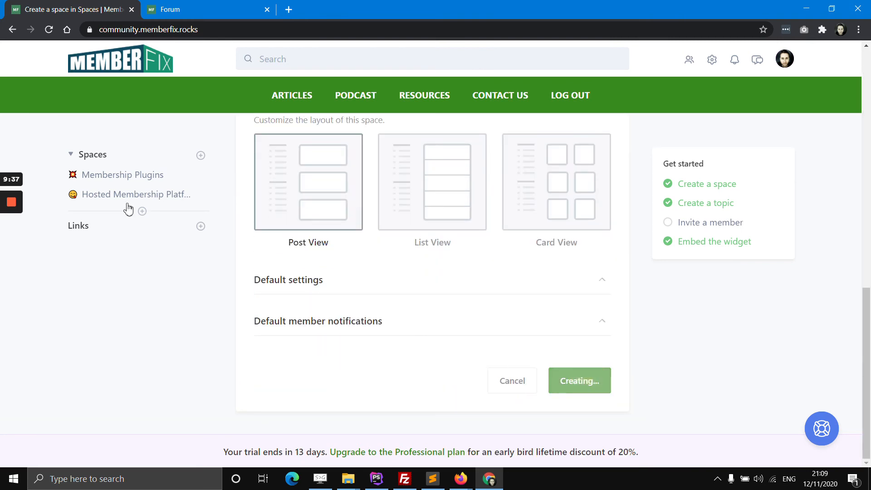
Post a topic titled "Hello Friend!" with the text "How are you!?" in the Membership Plugins space.
{"action": "left_click", "coordinate": [131, 178]}
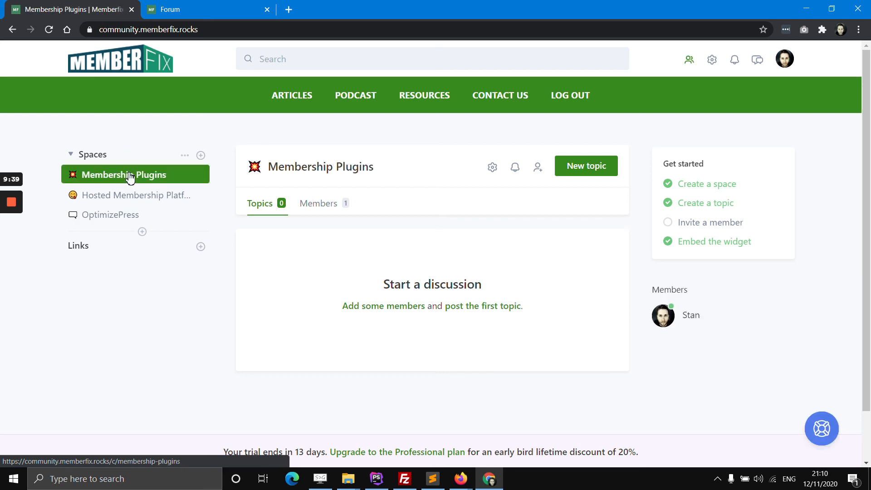
{"action": "left_click", "coordinate": [574, 167]}
{"action": "type", "text": "Hello Friend!"}
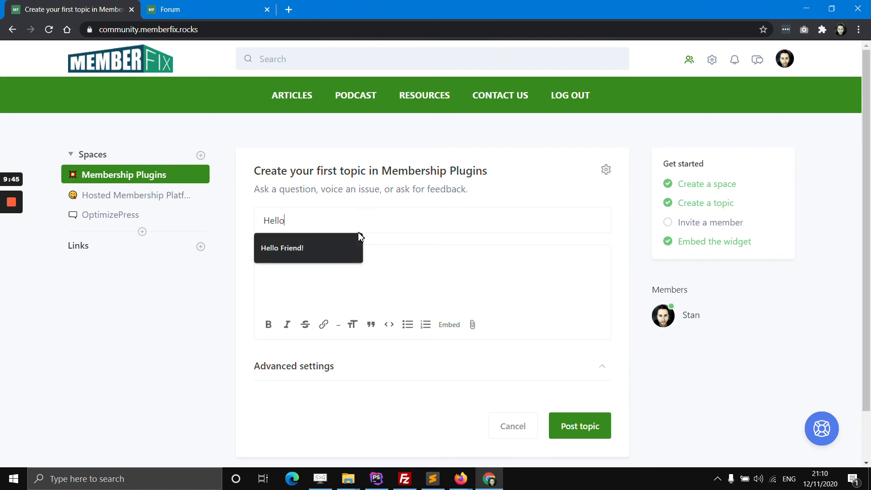
{"action": "left_click", "coordinate": [358, 235]}
{"action": "left_click", "coordinate": [333, 262]}
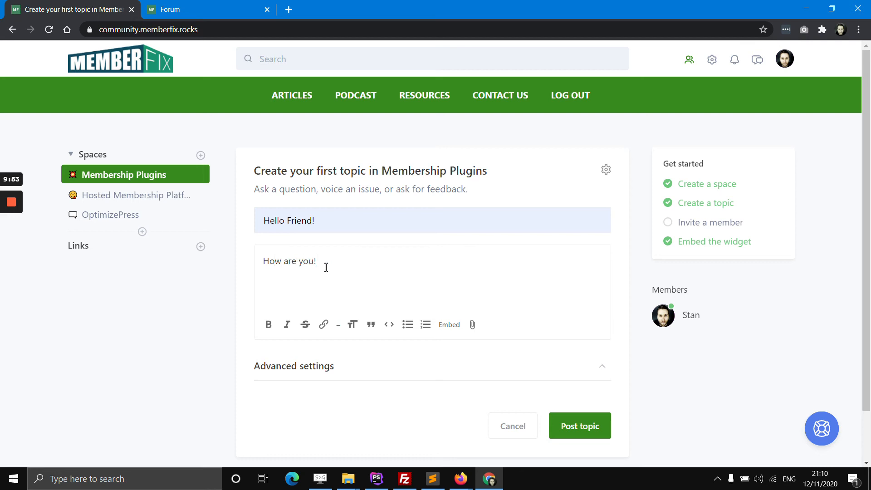
{"action": "left_click", "coordinate": [574, 424]}
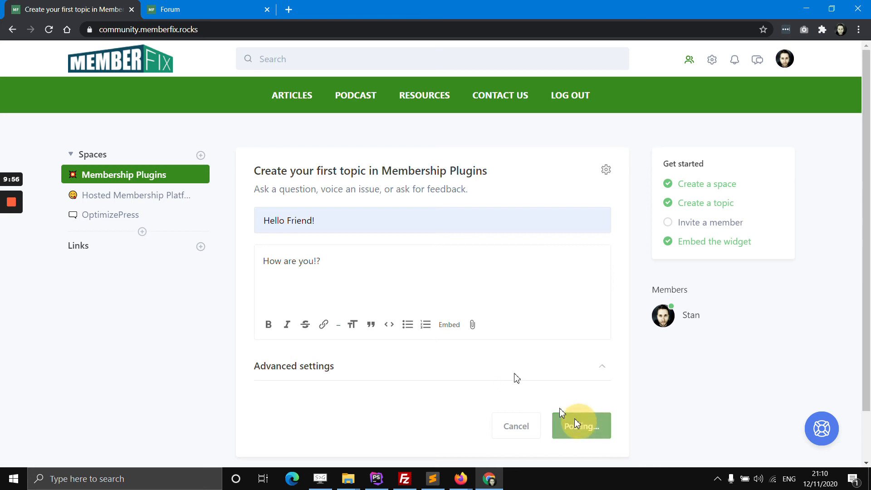
Add a sidebar link titled Facebook with the URL facebook.com.
{"action": "left_click", "coordinate": [201, 247]}
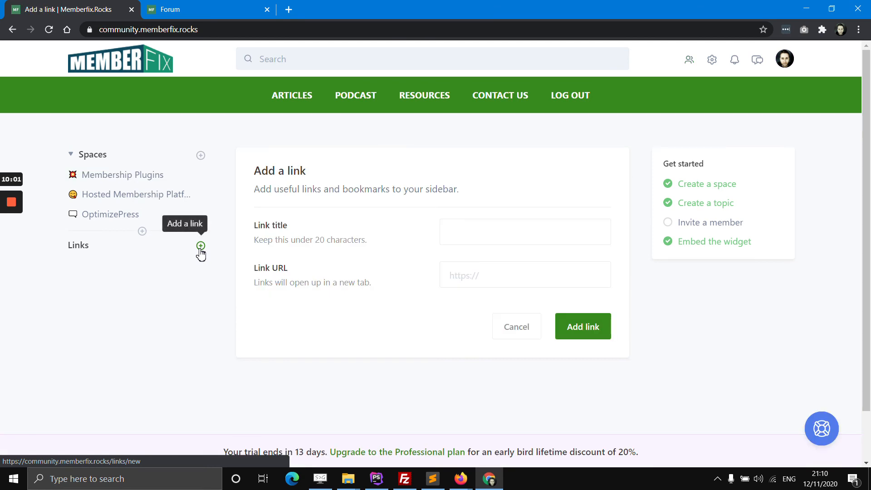
{"action": "left_click", "coordinate": [480, 240]}
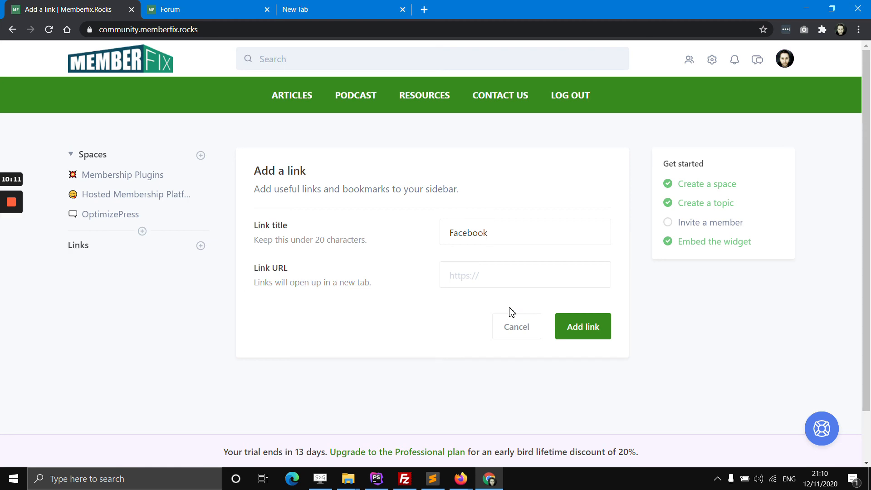
{"action": "left_click", "coordinate": [497, 276]}
{"action": "type", "text": "facebook.com/"}
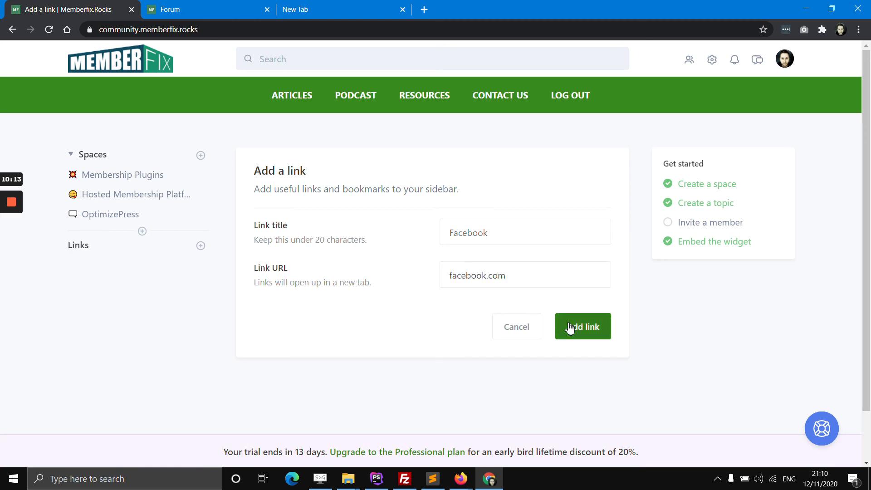
{"action": "left_click", "coordinate": [588, 328]}
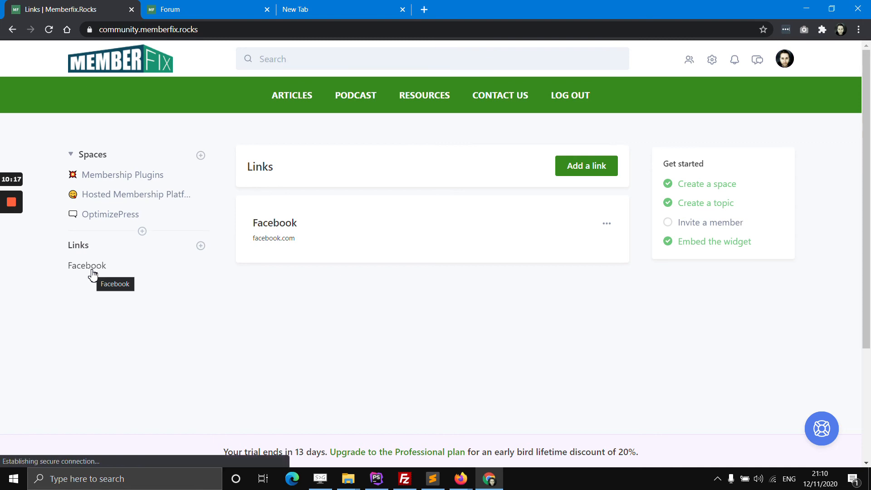
{"action": "left_click", "coordinate": [604, 226]}
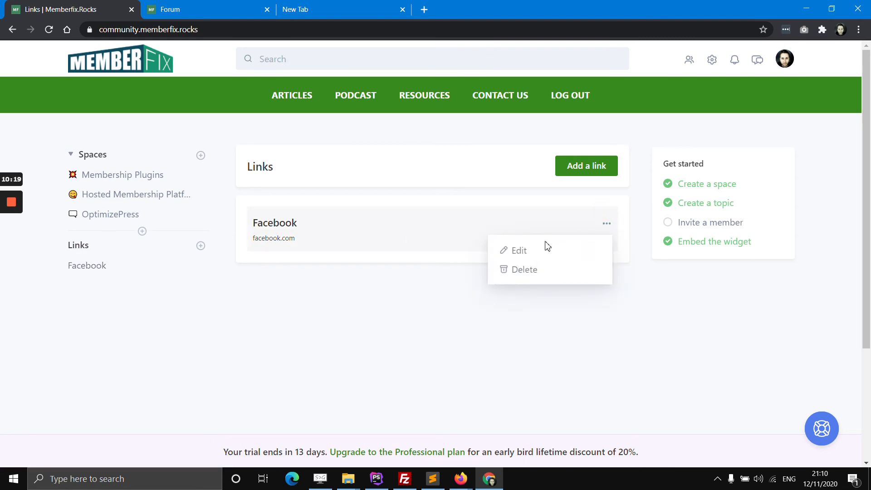
{"action": "left_click", "coordinate": [543, 249]}
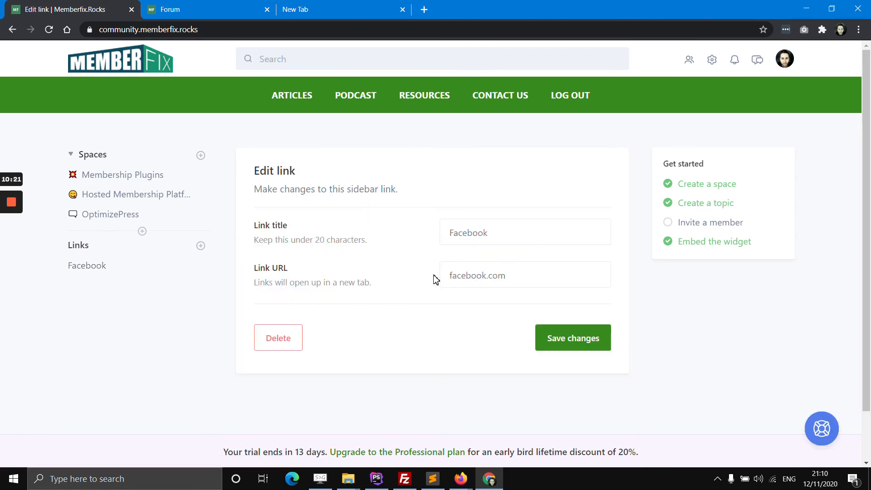
{"action": "left_click", "coordinate": [452, 278]}
{"action": "type", "text": "https"}
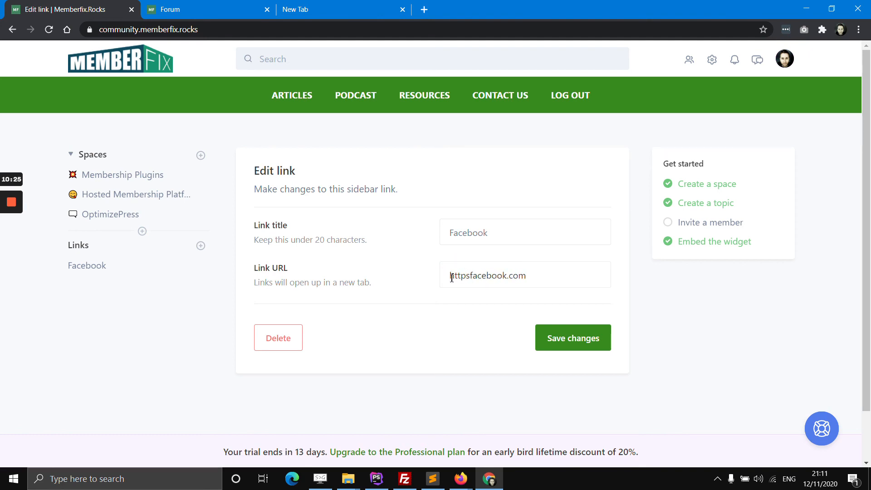
{"action": "type", "text": "://"}
{"action": "left_click", "coordinate": [545, 343]}
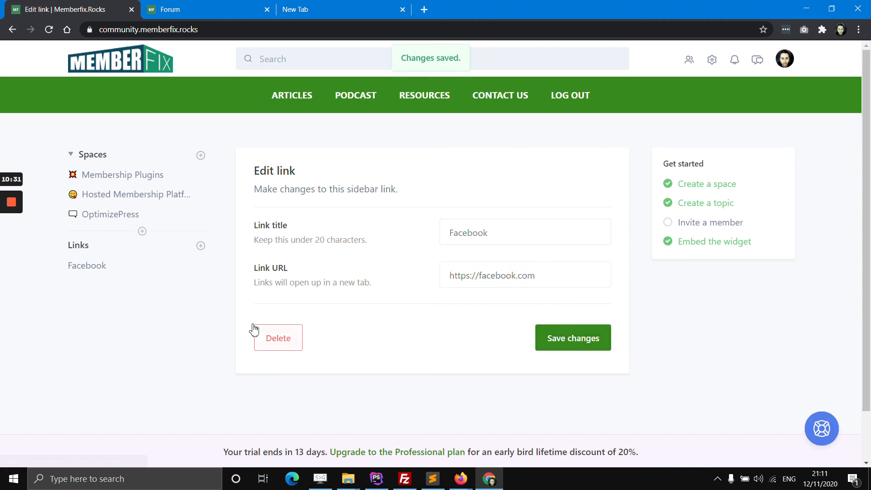
Test the Facebook sidebar link and close the page it opens.
{"action": "left_click", "coordinate": [90, 274]}
{"action": "left_click", "coordinate": [190, 8]}
{"action": "left_click", "coordinate": [268, 10]}
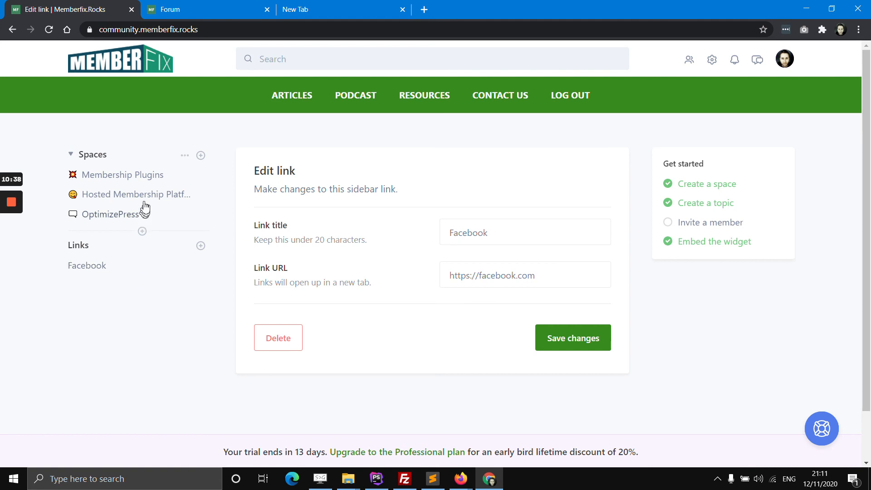
Create a group of spaces named New Group, leaving its visibility, permission and member options at their defaults.
{"action": "left_click", "coordinate": [142, 182]}
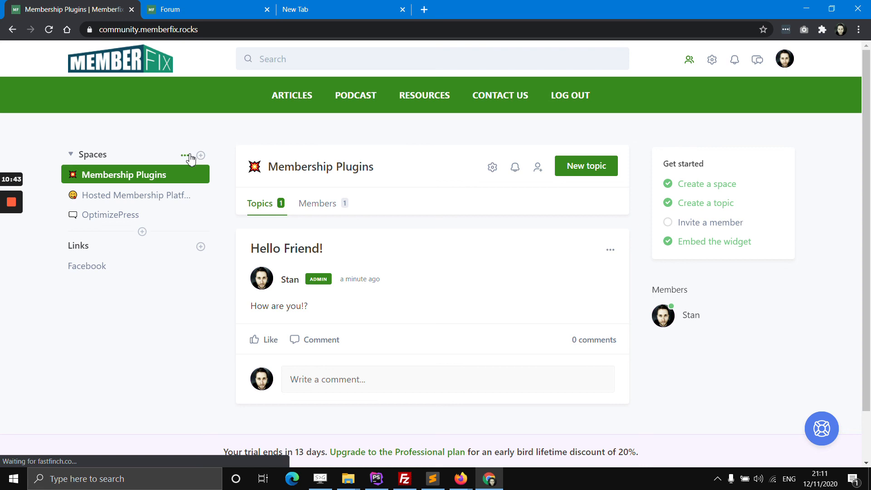
{"action": "left_click", "coordinate": [142, 231]}
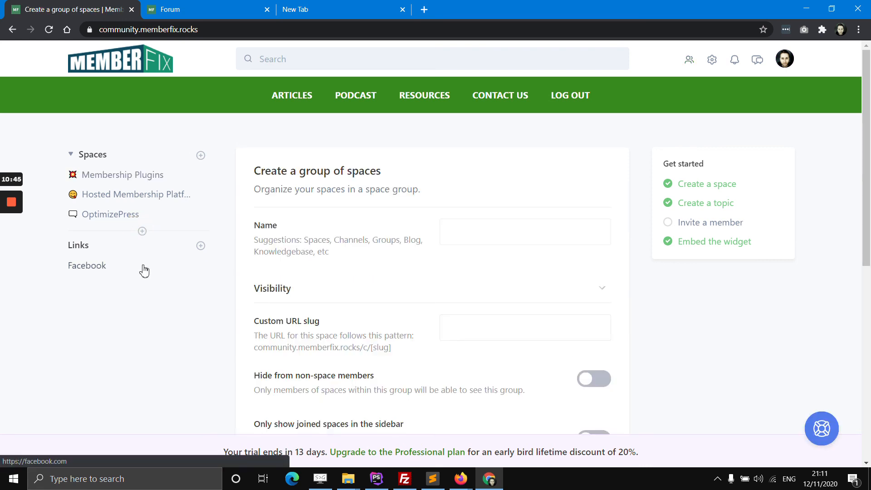
{"action": "left_click", "coordinate": [146, 230]}
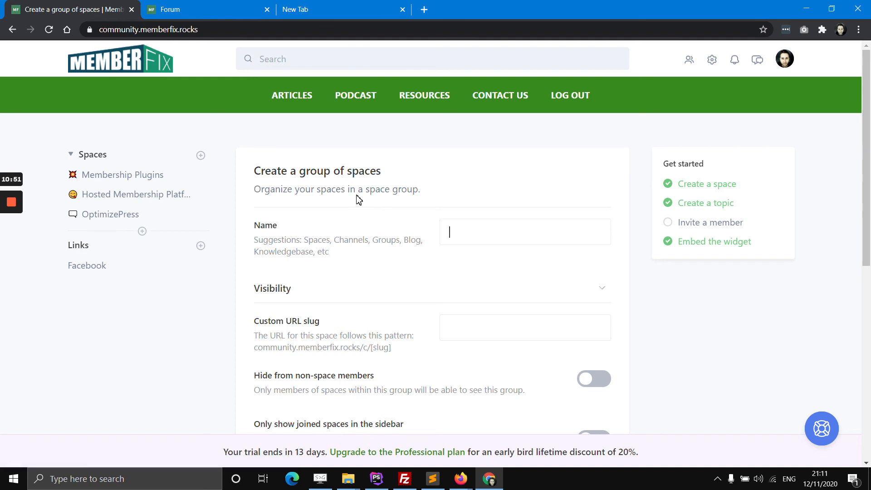
{"action": "type", "text": "New Group"}
{"action": "scroll", "coordinate": [345, 186], "scroll_direction": "down", "scroll_amount": 8}
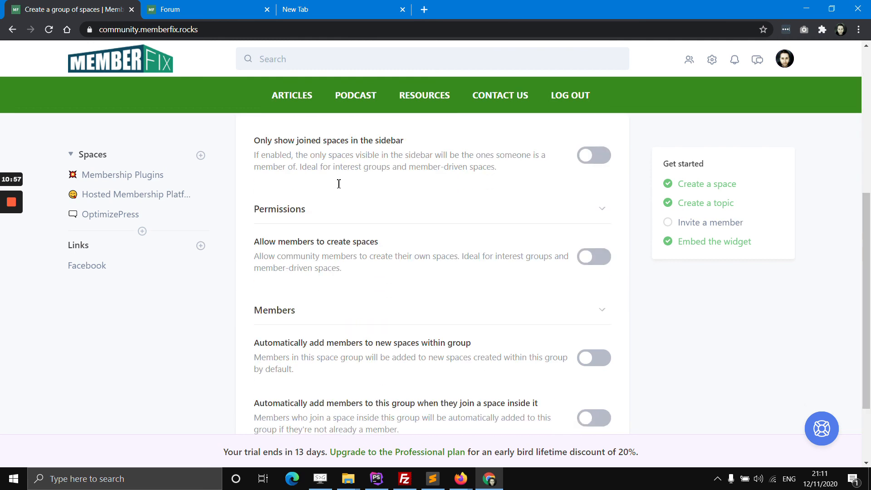
{"action": "left_click", "coordinate": [588, 381]}
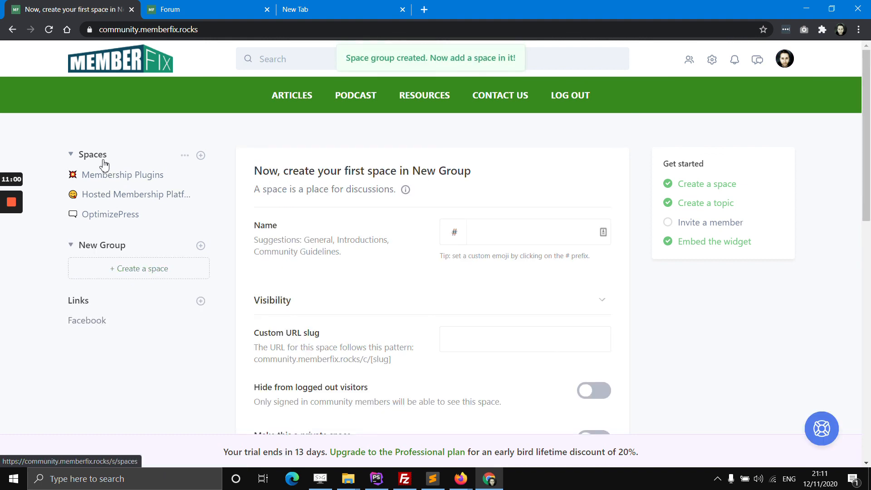
Start a space in New Group and name it WordPress Plugins and Themes, copying the name from the old forum.
{"action": "left_click", "coordinate": [127, 270]}
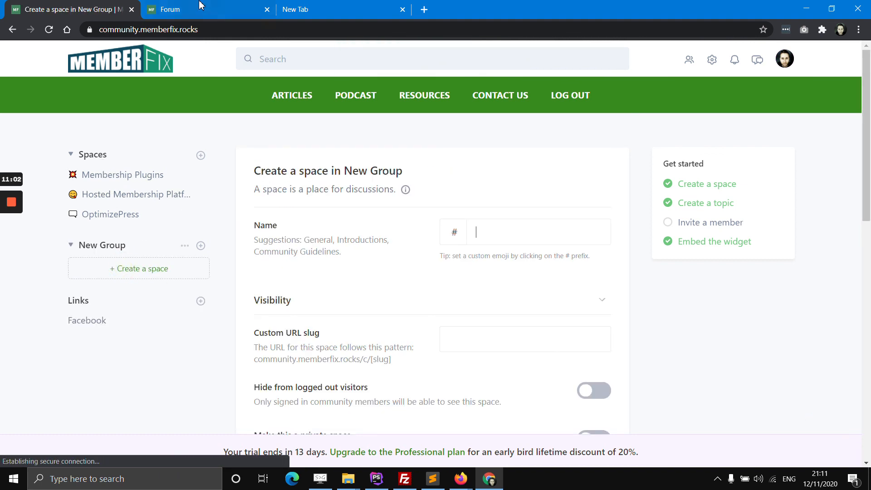
{"action": "left_click", "coordinate": [202, 7]}
{"action": "scroll", "coordinate": [272, 318], "scroll_direction": "down", "scroll_amount": 2}
{"action": "left_click_drag", "start_coordinate": [184, 292], "coordinate": [311, 295]}
{"action": "left_click_drag", "start_coordinate": [177, 291], "coordinate": [327, 294]}
{"action": "key", "text": "ctrl+c"}
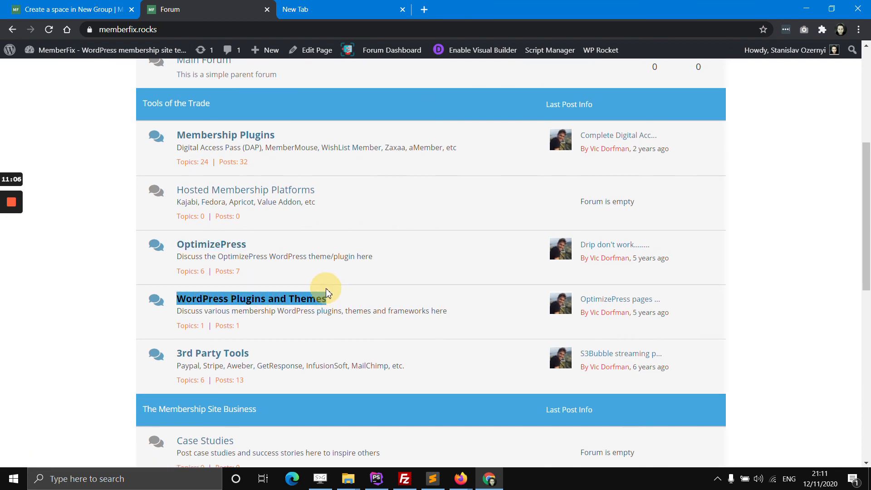
{"action": "left_click", "coordinate": [123, 9]}
{"action": "right_click", "coordinate": [525, 229]}
{"action": "left_click", "coordinate": [478, 255]}
Give the WordPress Plugins and Themes space a bat emoji as its icon and create it.
{"action": "left_click", "coordinate": [454, 232]}
{"action": "scroll", "coordinate": [542, 383], "scroll_direction": "down", "scroll_amount": 3}
{"action": "scroll", "coordinate": [541, 382], "scroll_direction": "down", "scroll_amount": 5}
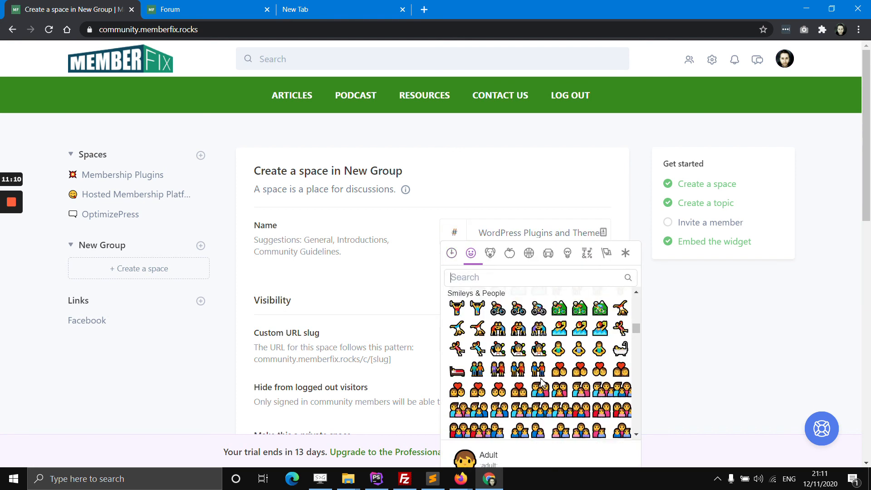
{"action": "left_click", "coordinate": [541, 394]}
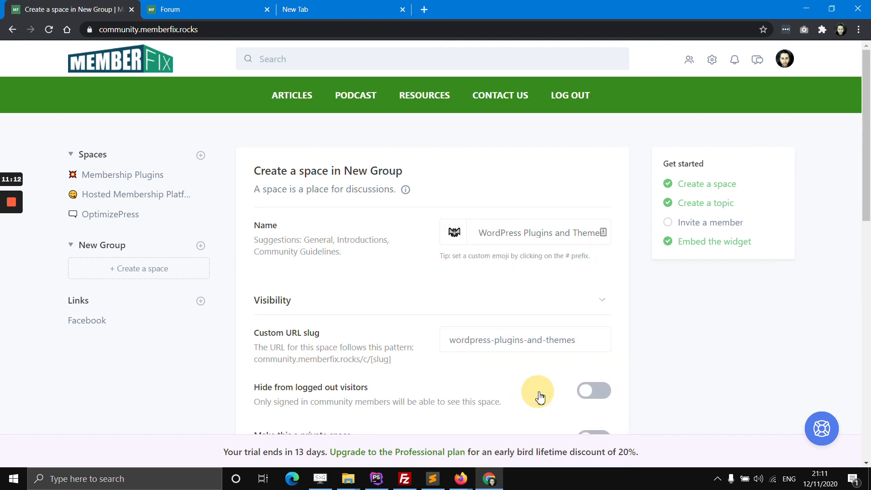
{"action": "scroll", "coordinate": [562, 300], "scroll_direction": "down", "scroll_amount": 10}
{"action": "left_click", "coordinate": [574, 382]}
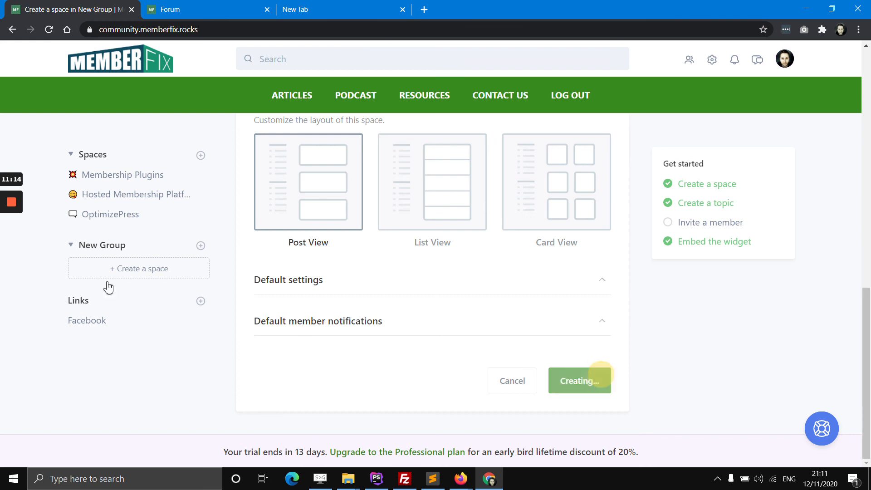
Review the Membership Plugins, Hosted Membership Platforms and OptimizePress spaces, and open the header's Articles link in a separate tab.
{"action": "left_click", "coordinate": [108, 179]}
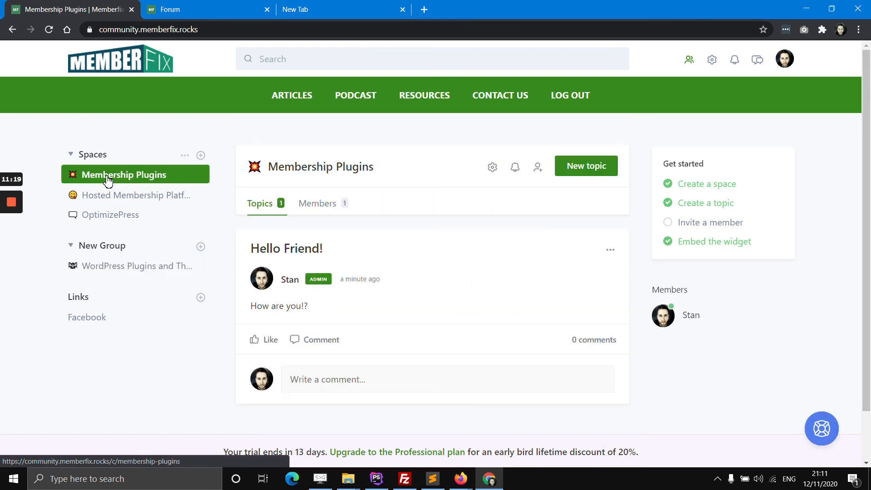
{"action": "middle_click", "coordinate": [303, 101]}
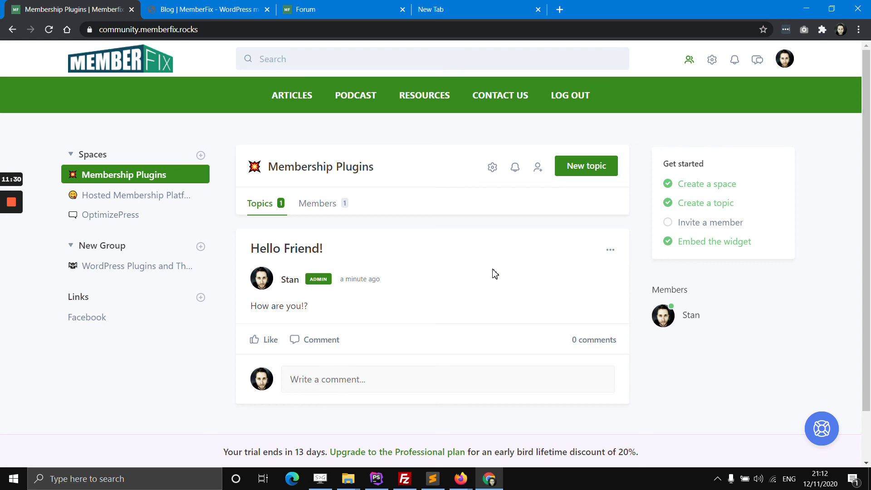
{"action": "left_click", "coordinate": [137, 201]}
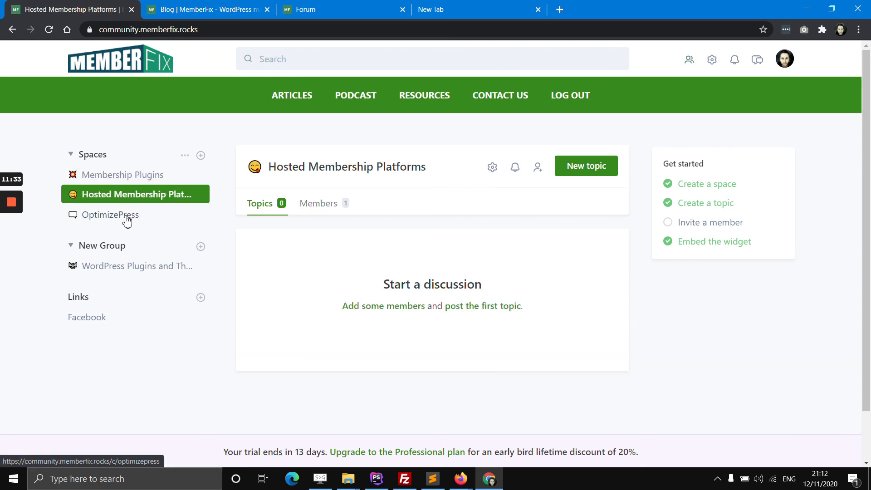
{"action": "left_click", "coordinate": [126, 221]}
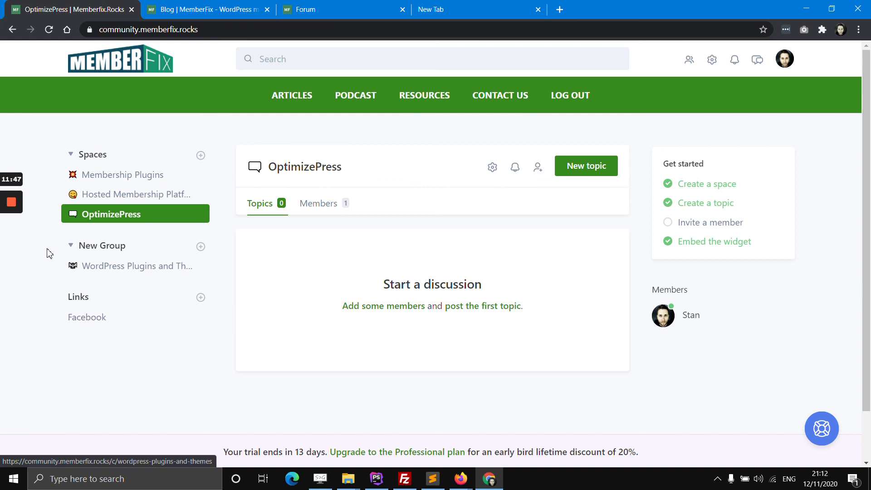
{"action": "mouse_move", "coordinate": [11, 210]}
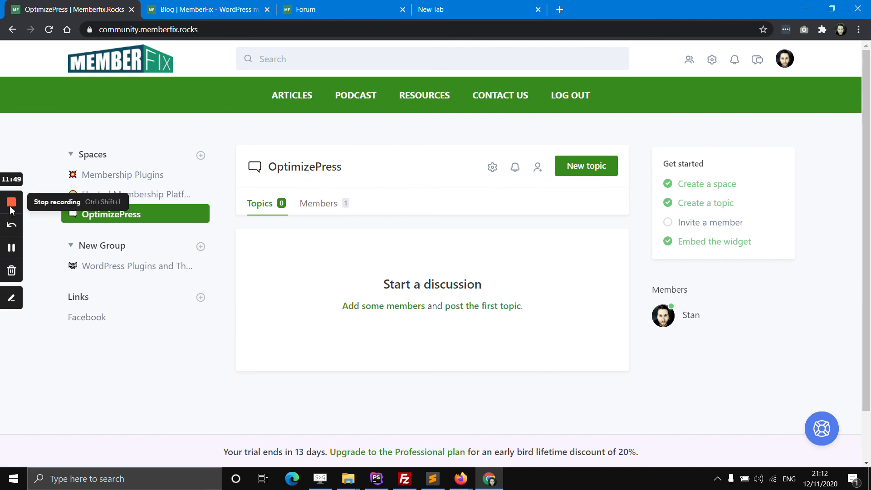